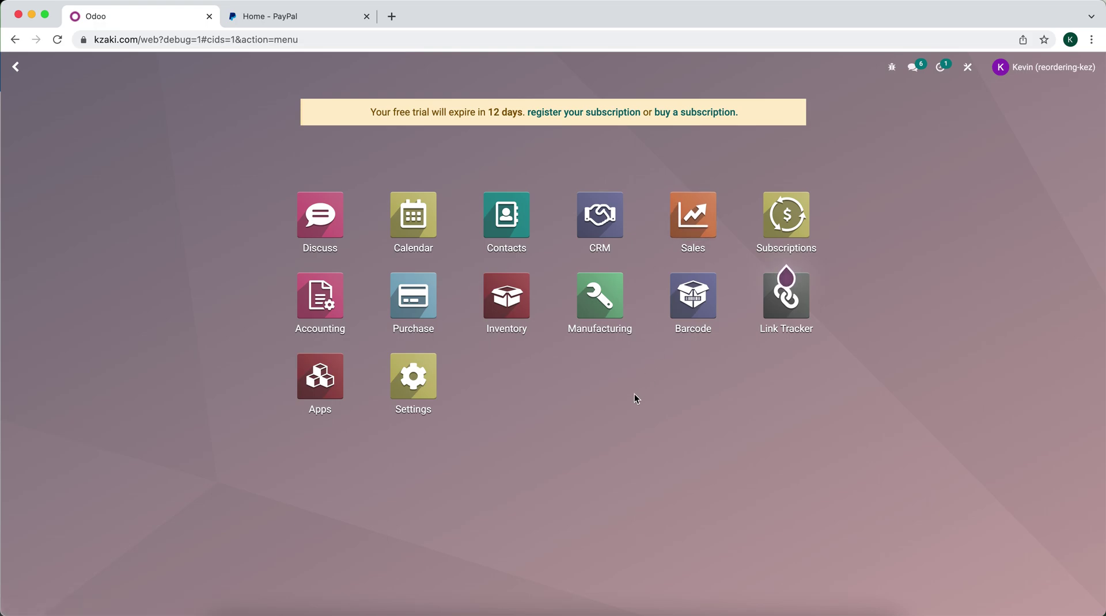
Check the payment acquirers overview, then open the Sales app's Settings page
text(payment)
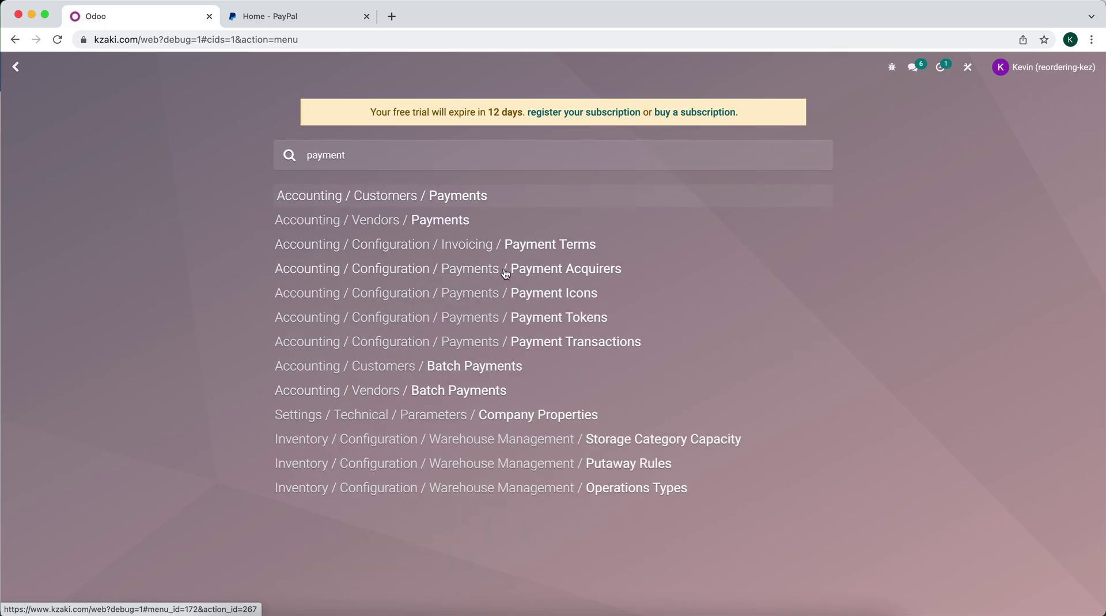
click(505, 273)
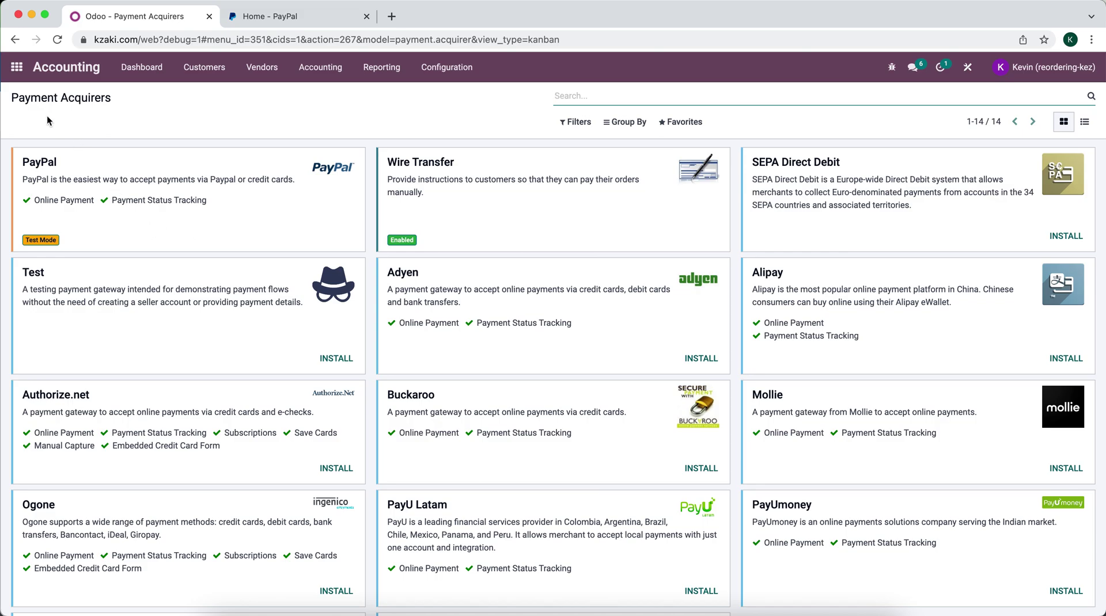
click(17, 67)
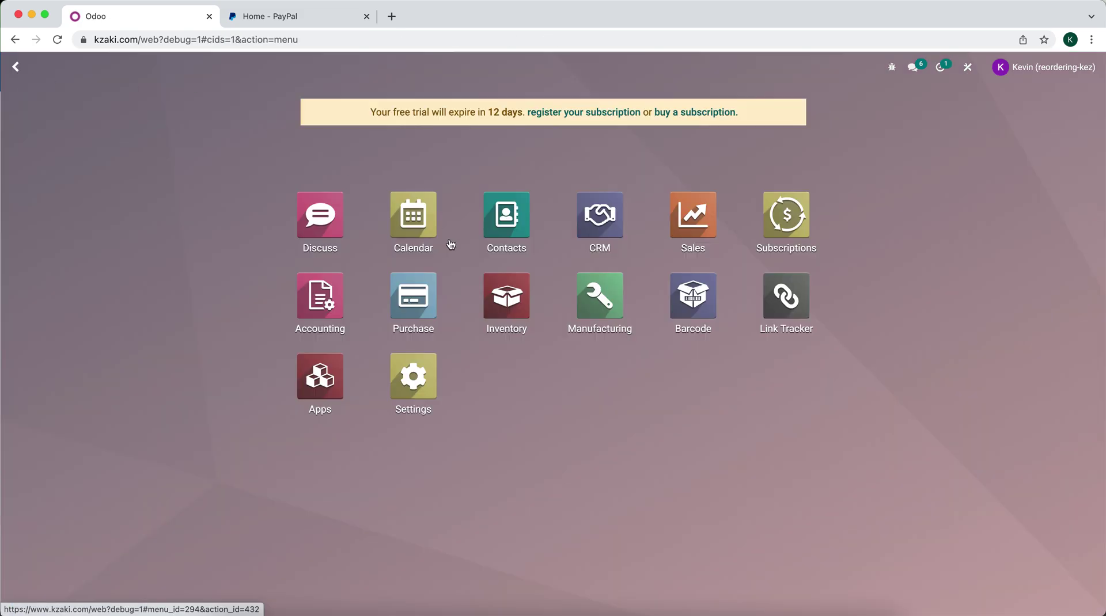
click(691, 228)
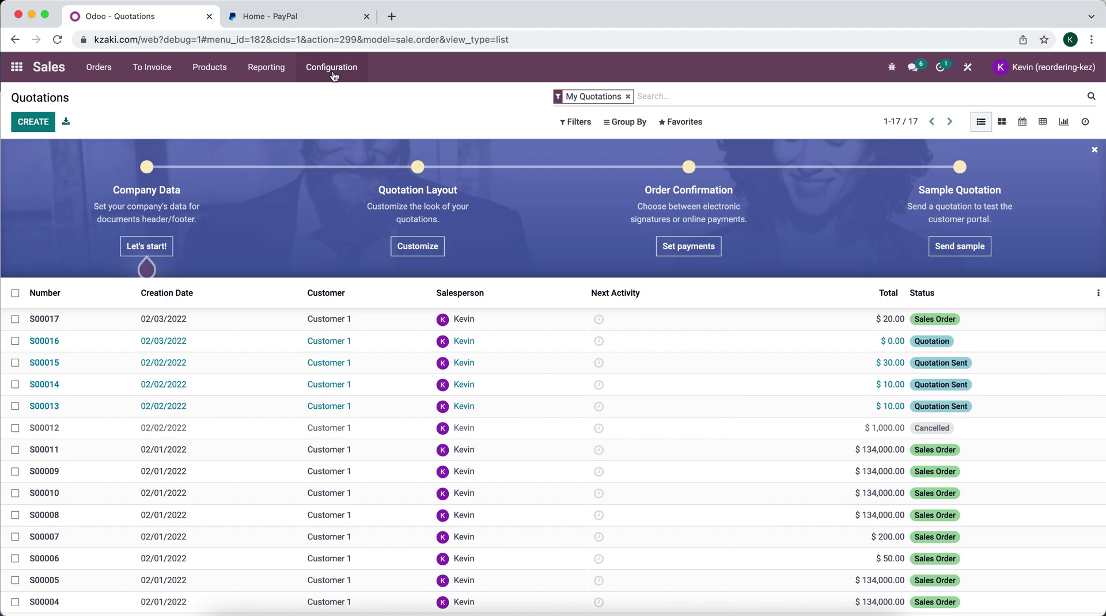
click(332, 70)
click(337, 96)
click(341, 68)
click(340, 92)
Uncheck Online Signature under Quotations & Orders, keep Online Payment on, and save
scroll(395, 202, down, 3)
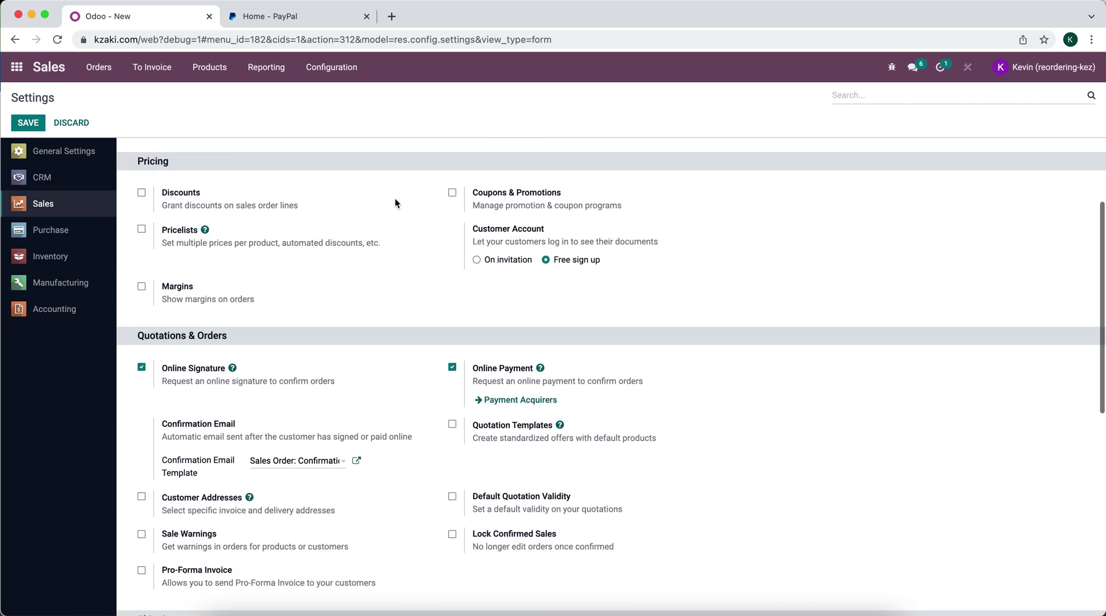
scroll(396, 198, down, 2)
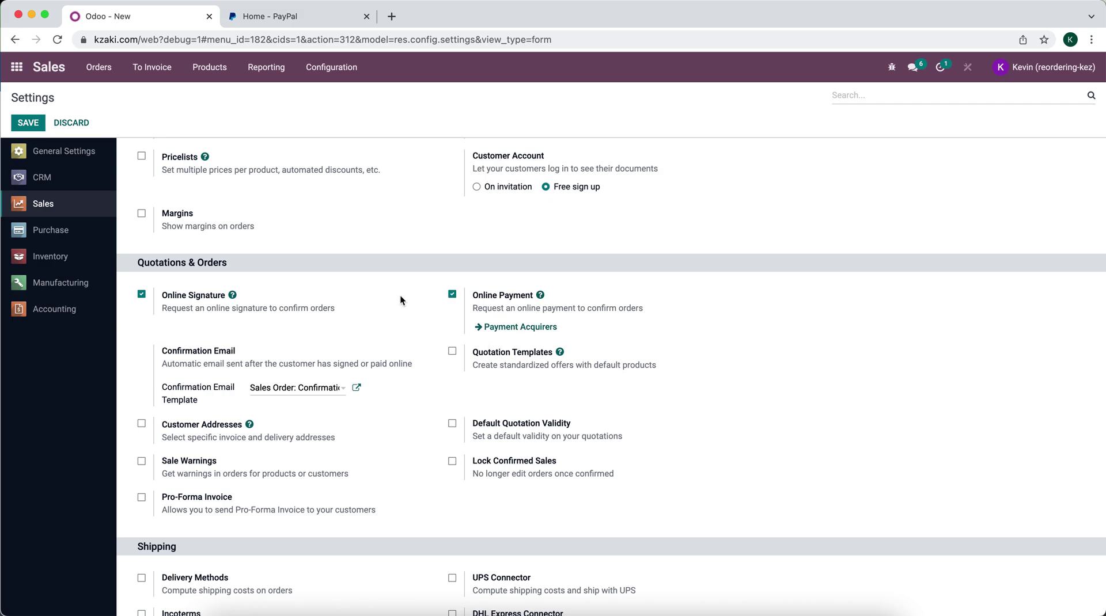
scroll(400, 296, up, 2)
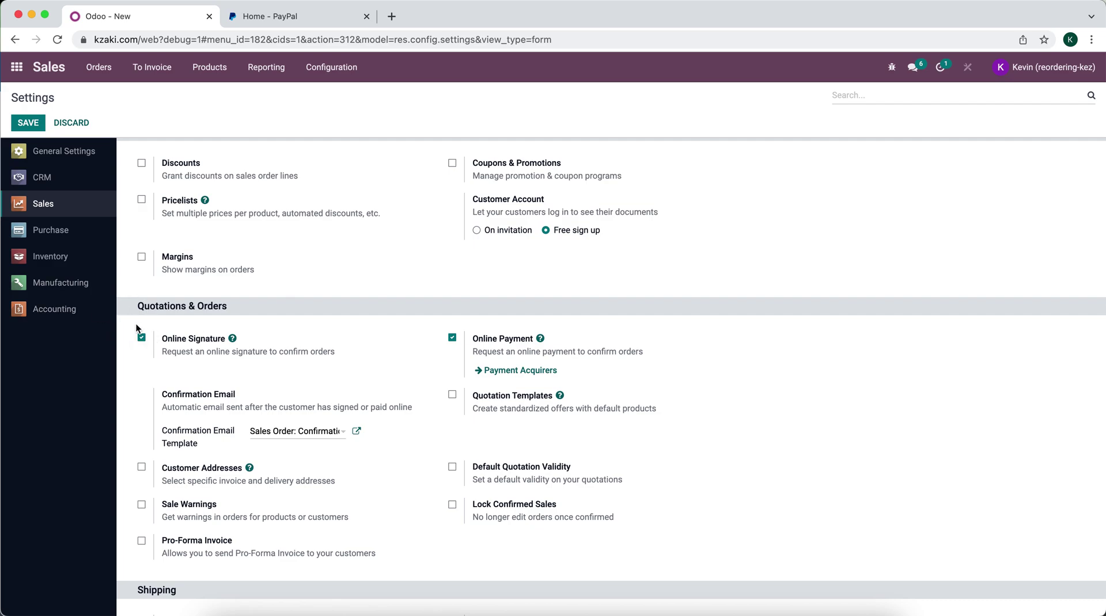
click(142, 338)
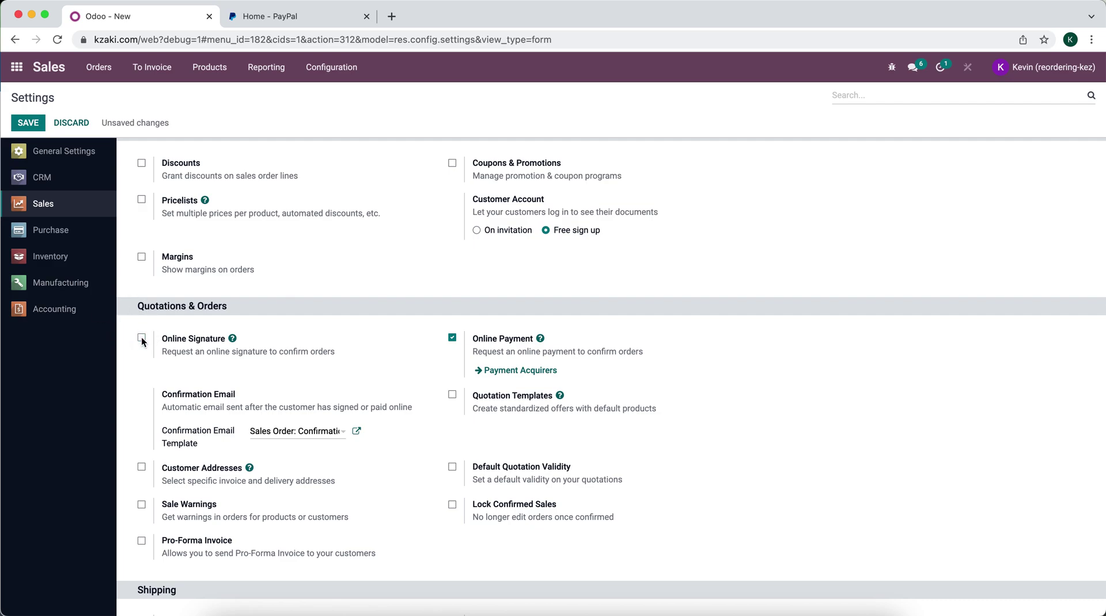
click(28, 122)
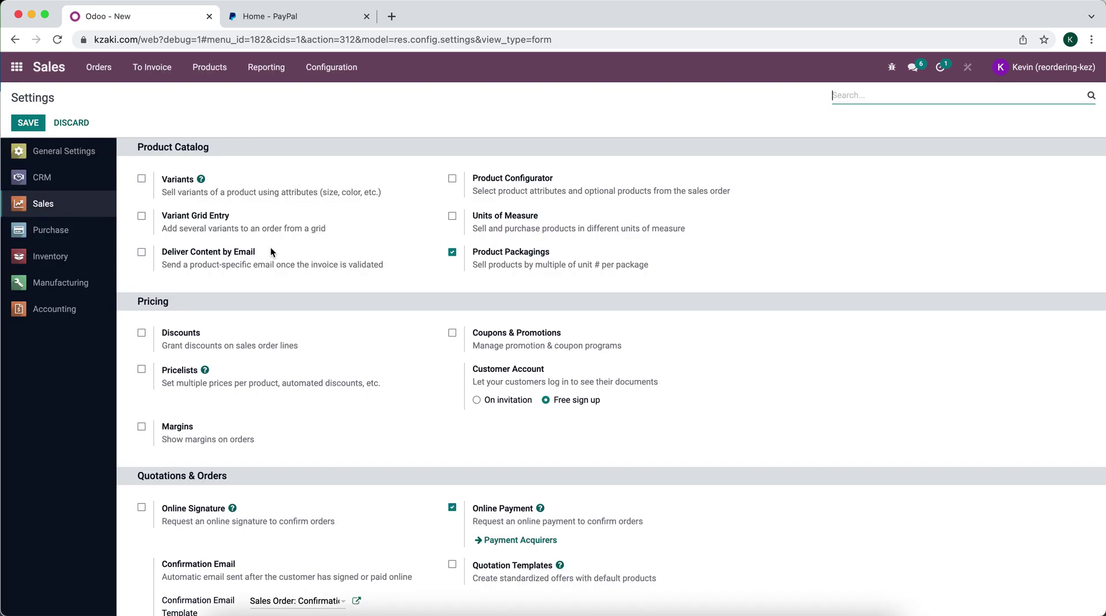
Start a new quotation with Customer 1 as the customer
click(107, 72)
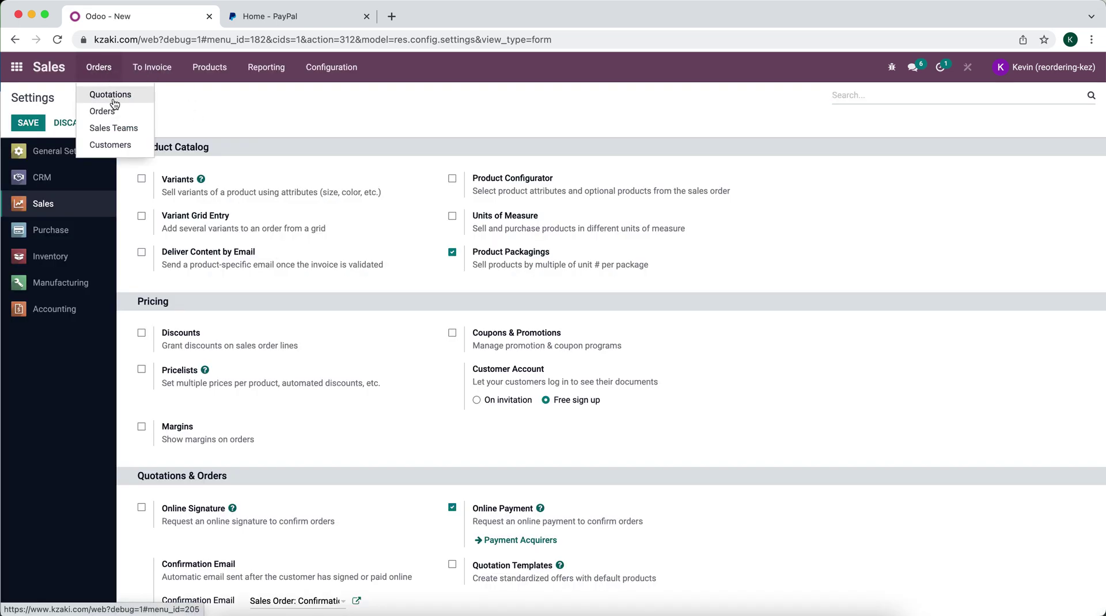
click(113, 98)
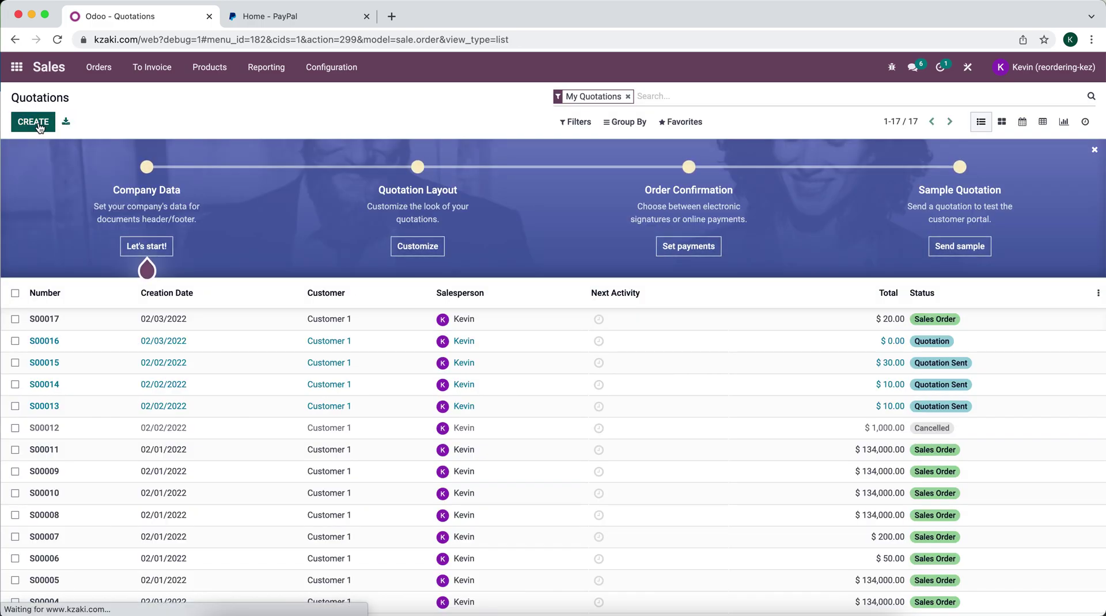
click(35, 122)
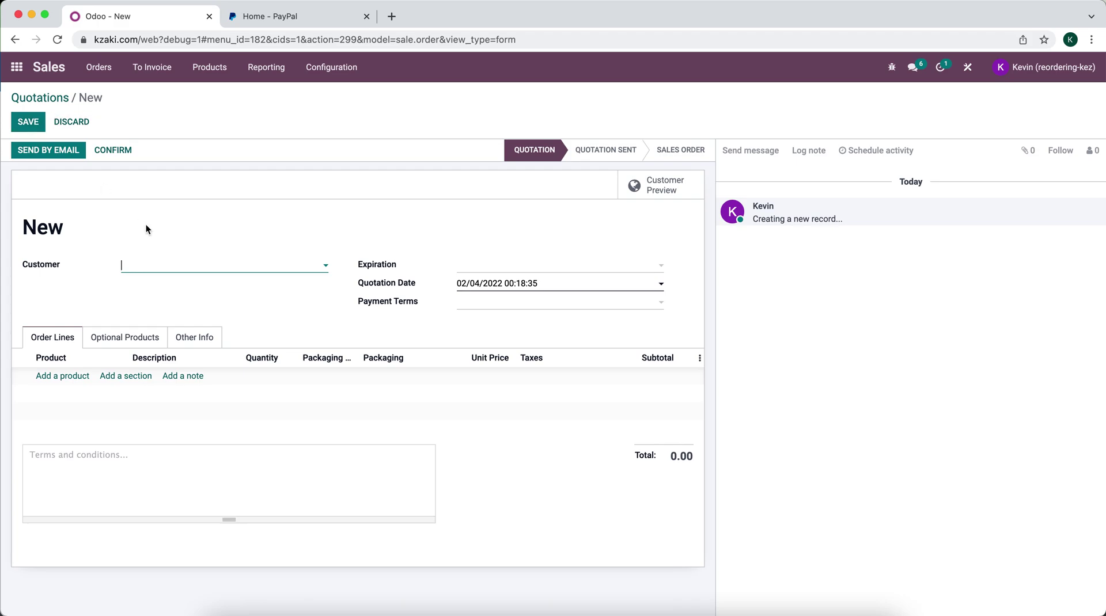
click(160, 265)
click(163, 286)
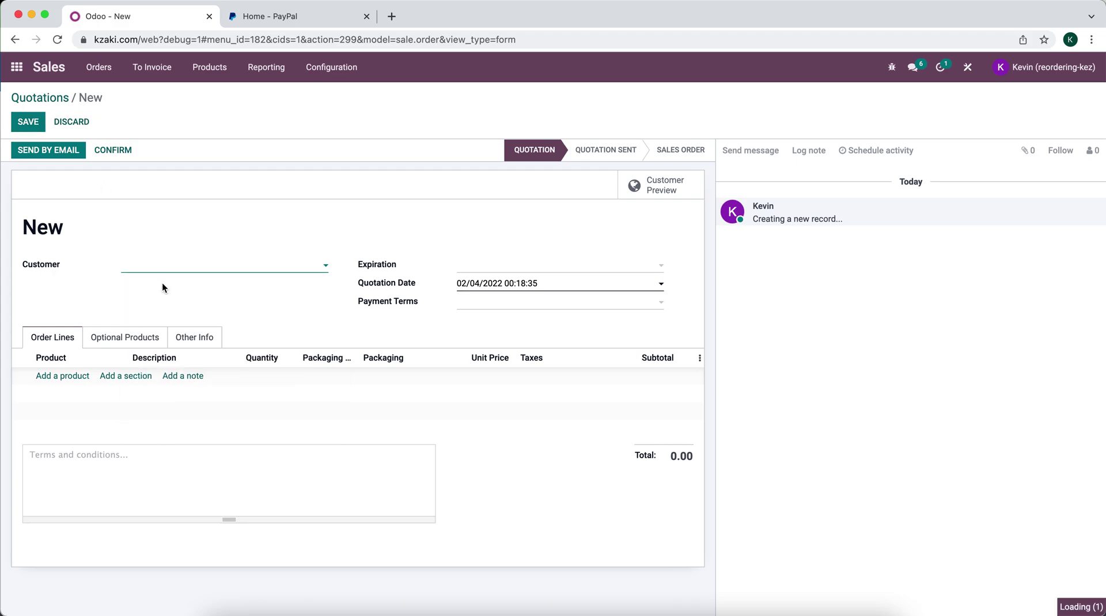
Add a [002] Product 2 line, replacing the mistaken Product 1, and save the quotation
click(83, 376)
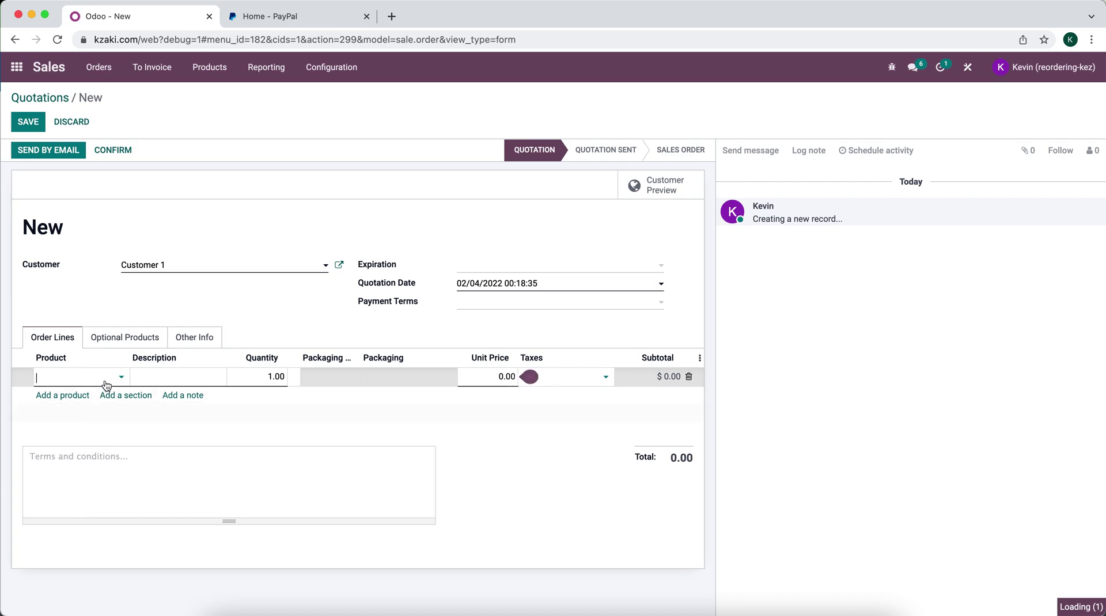
click(106, 382)
click(104, 395)
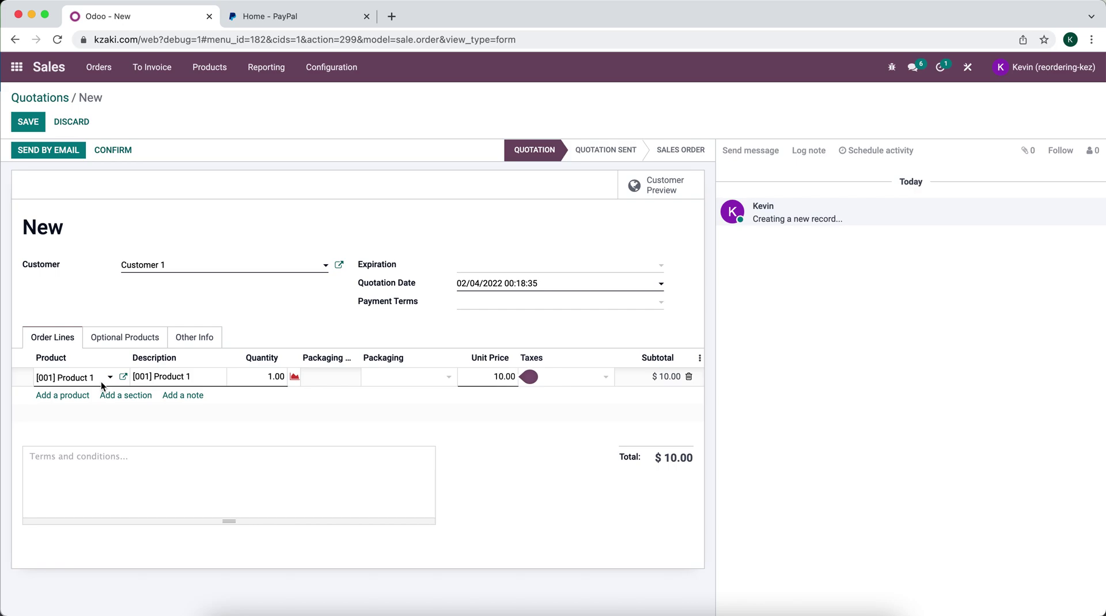
click(104, 383)
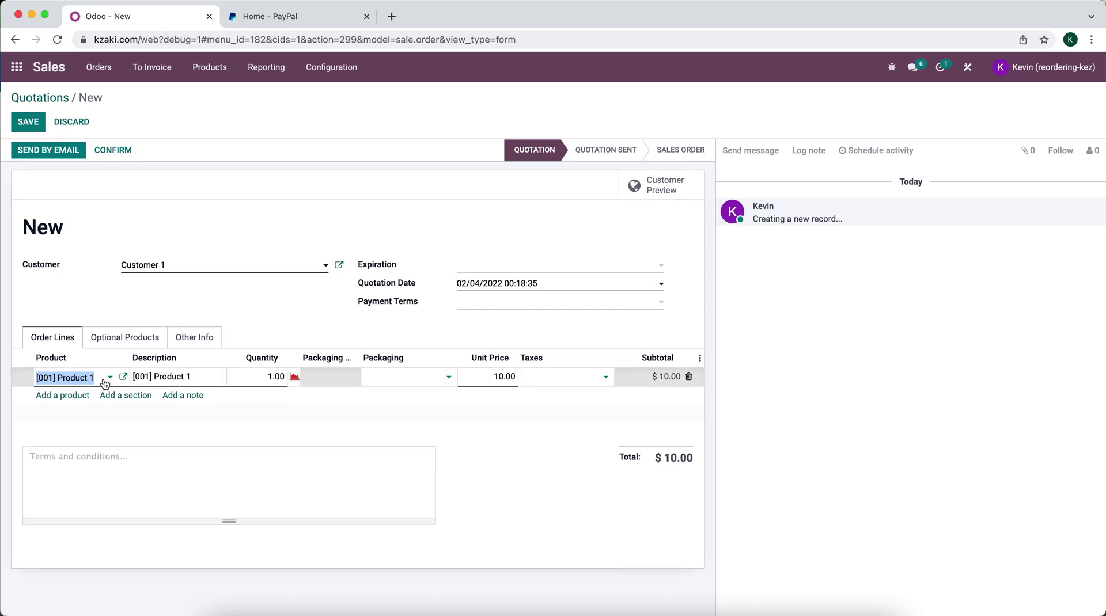
click(105, 383)
click(104, 413)
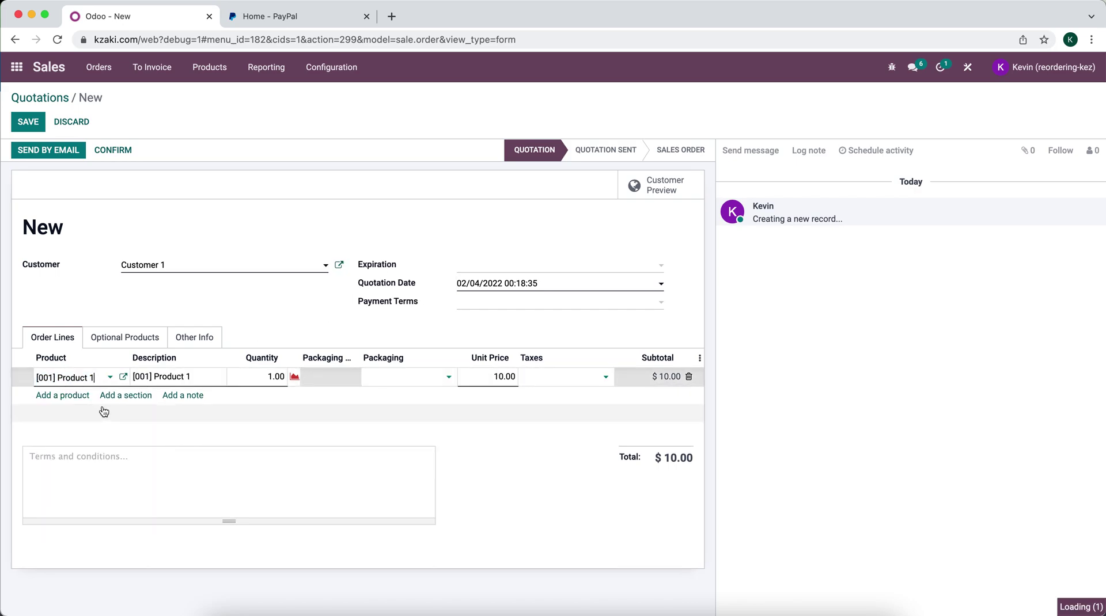
click(102, 295)
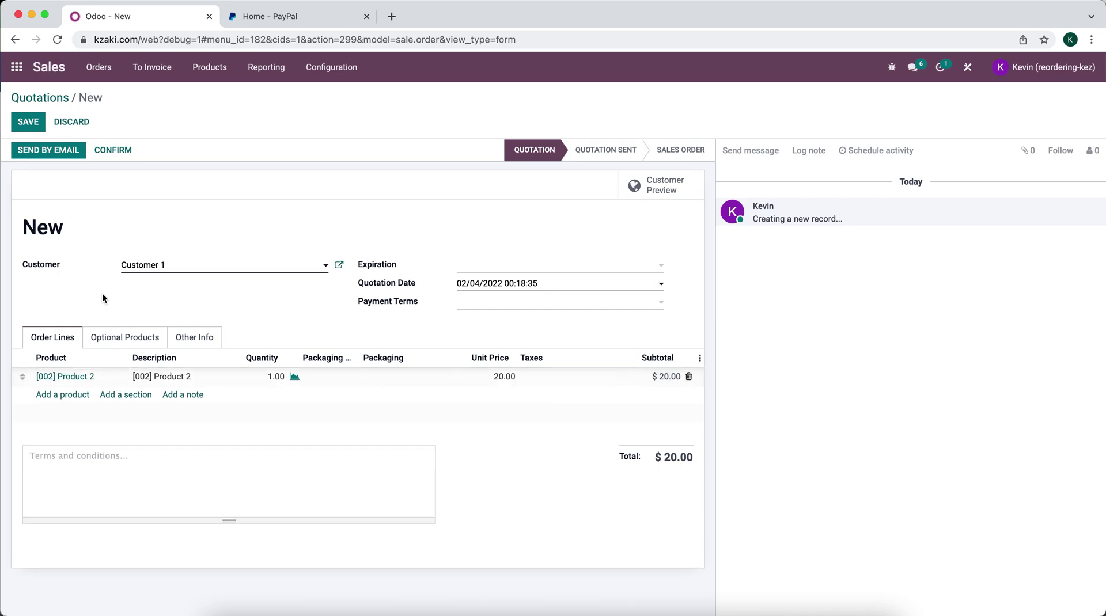
click(35, 125)
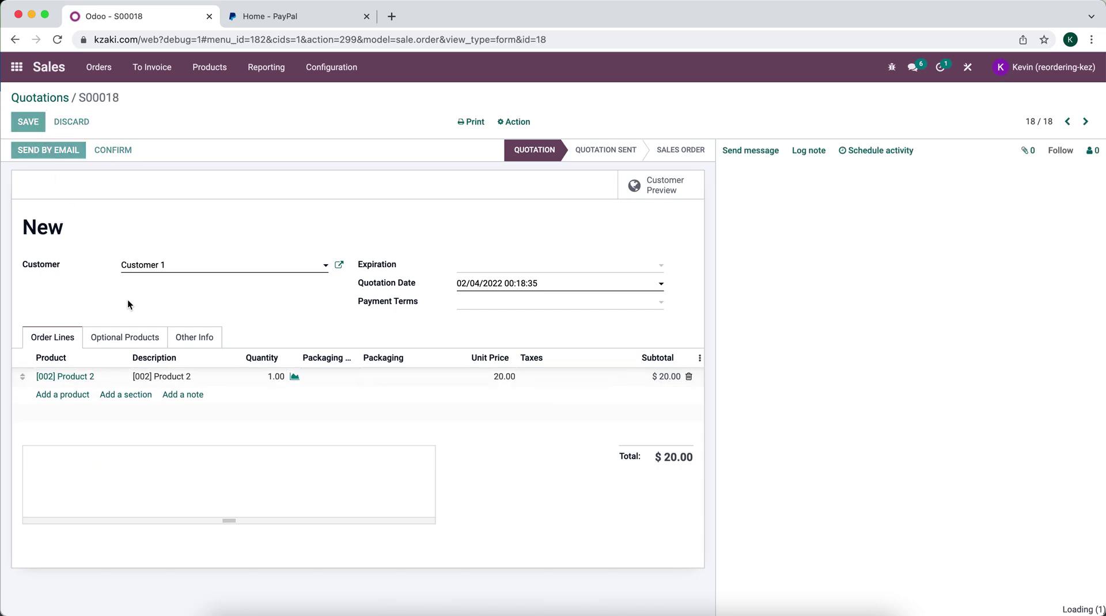
Confirm online payment is enabled in the quotation's Other Info tab
click(181, 338)
scroll(180, 337, down, 1)
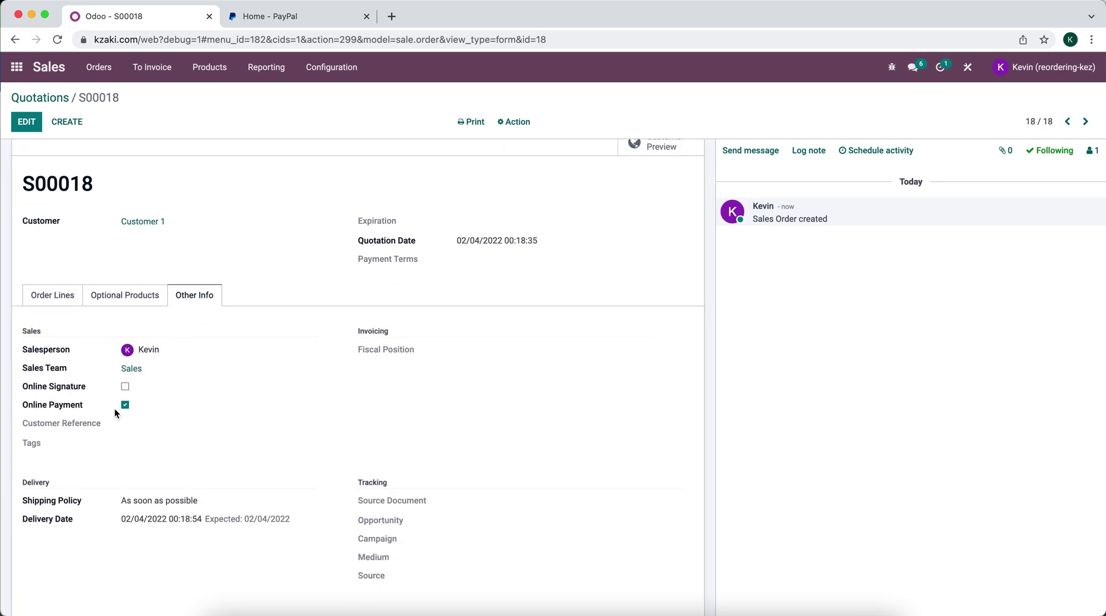
scroll(102, 406, up, 1)
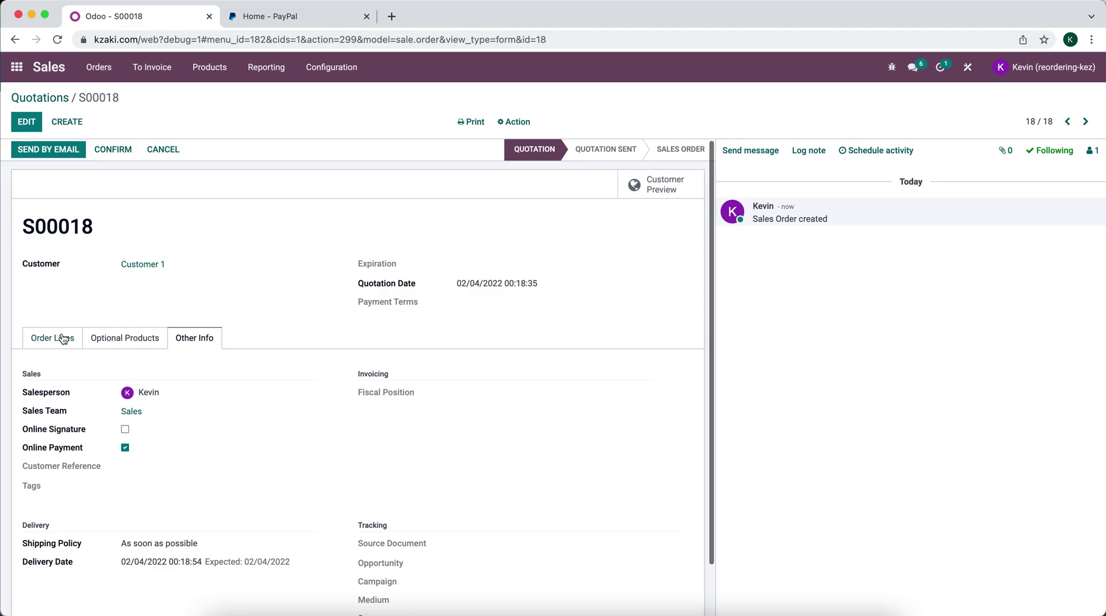
click(61, 329)
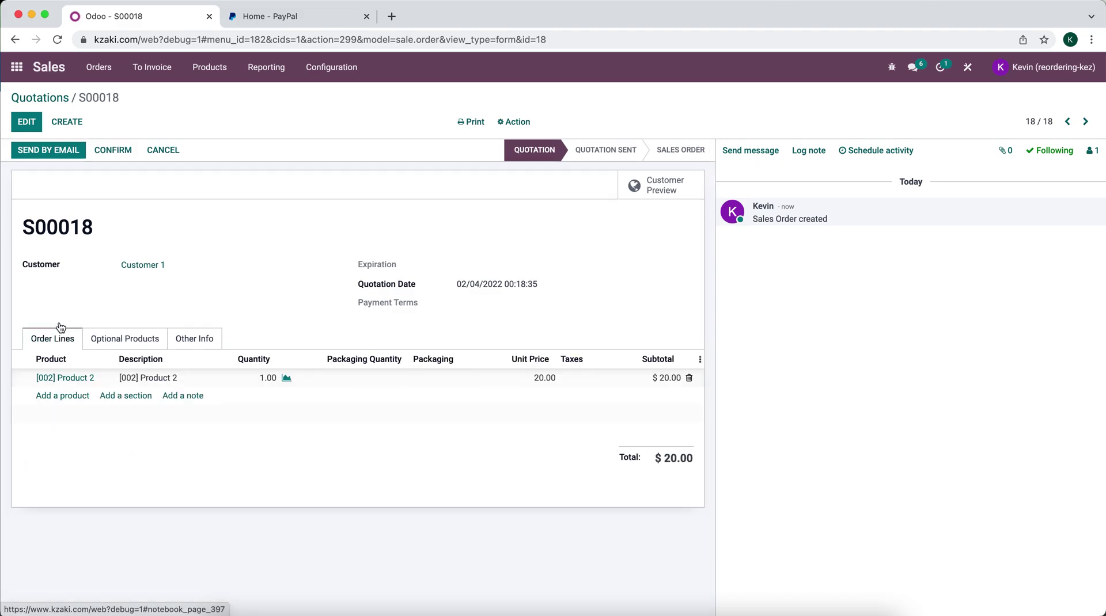
Email quotation S00018 to Customer 1
click(61, 149)
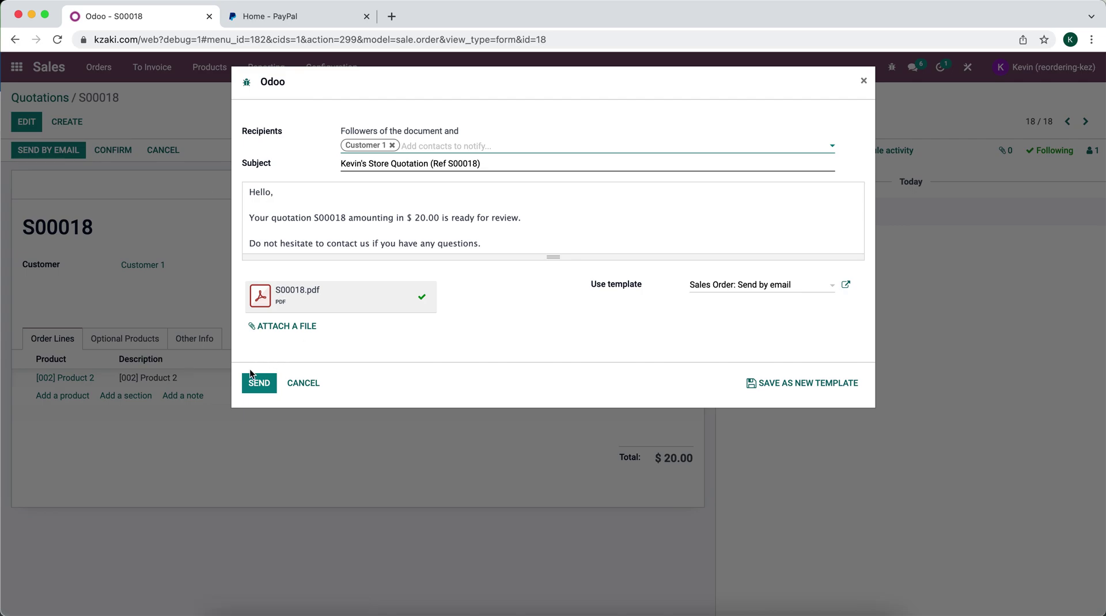
click(252, 386)
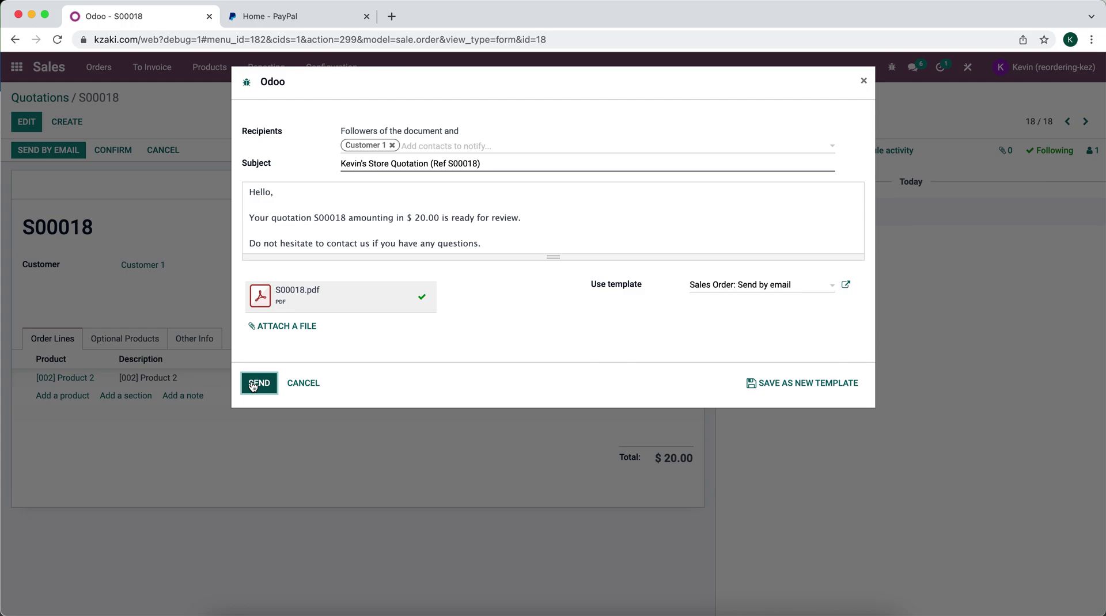
click(252, 385)
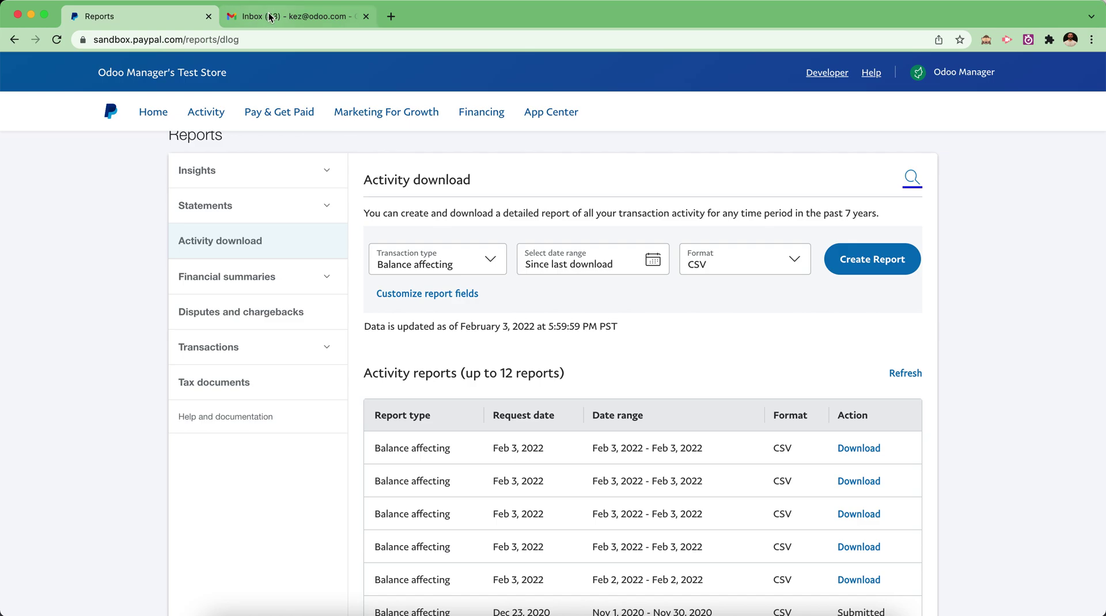
In Gmail, open the Kevin's Store Quotation S00018 email and follow Review, Accept & Pay Quotation
click(269, 18)
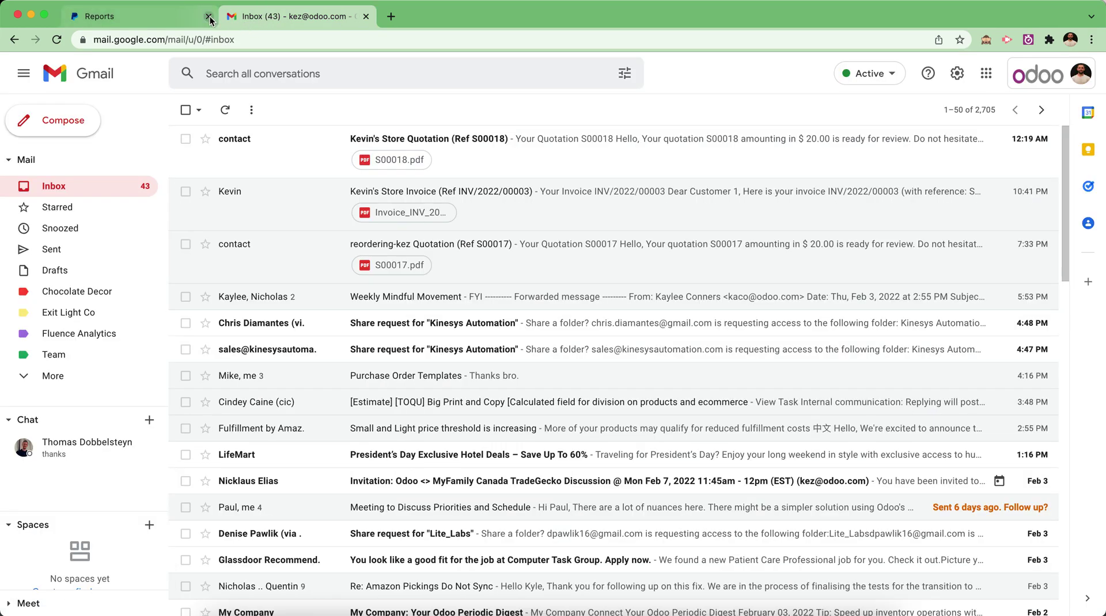
click(310, 151)
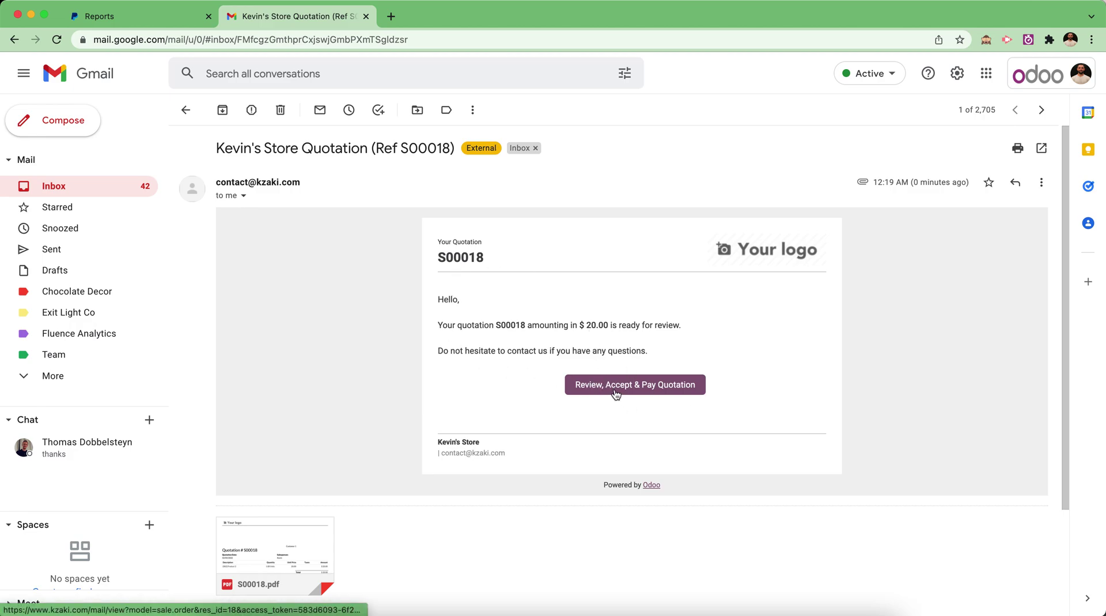
click(615, 392)
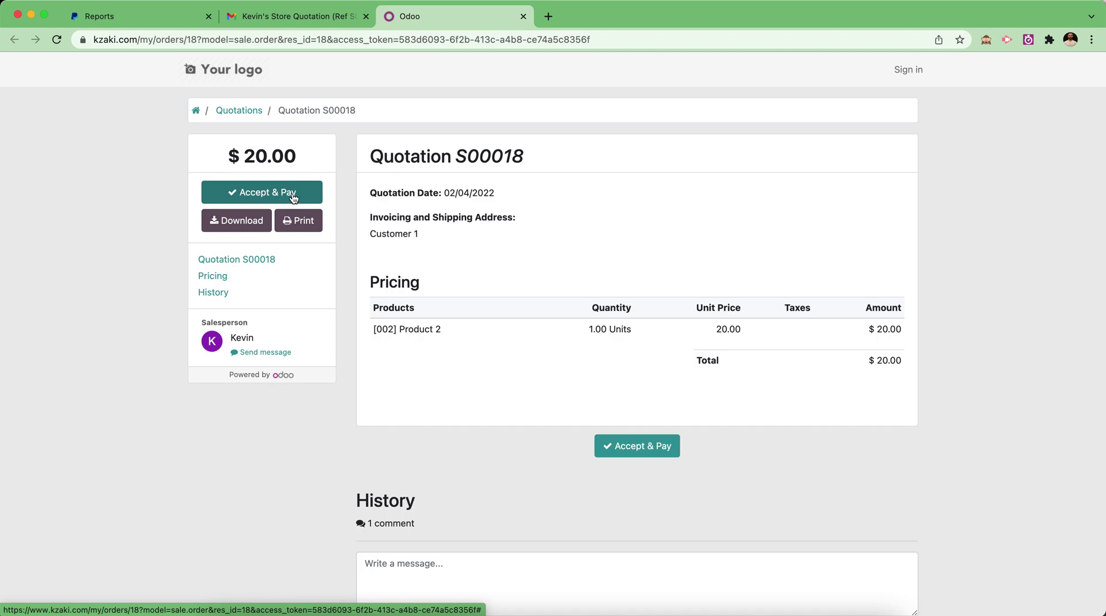
Review the S00018 portal quotation page, briefly comparing it with the backend order
scroll(392, 223, down, 2)
scroll(392, 223, up, 2)
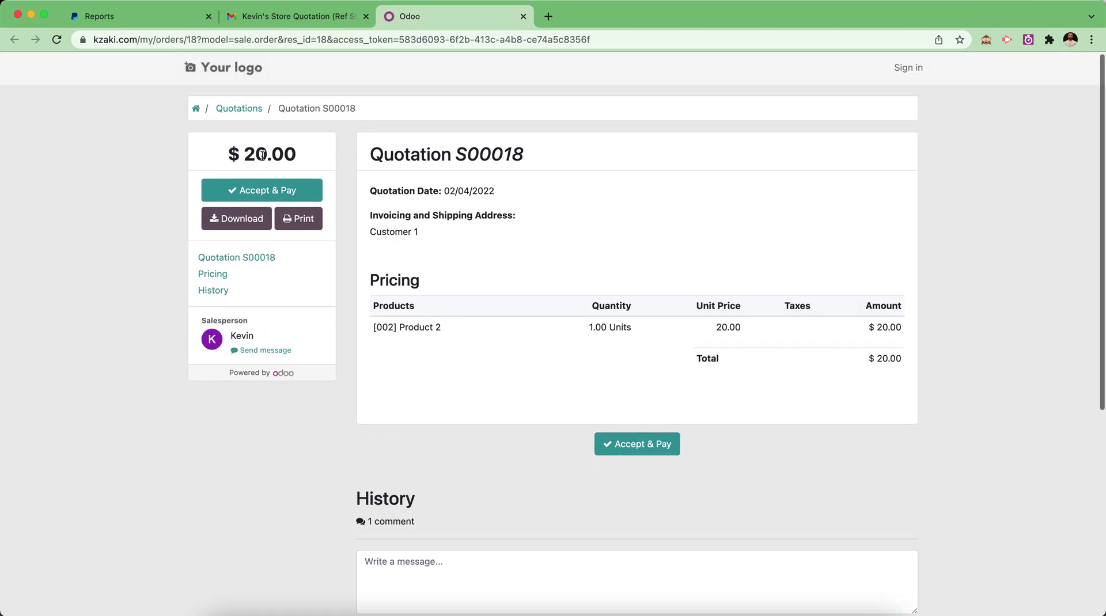
scroll(346, 216, down, 3)
click(405, 466)
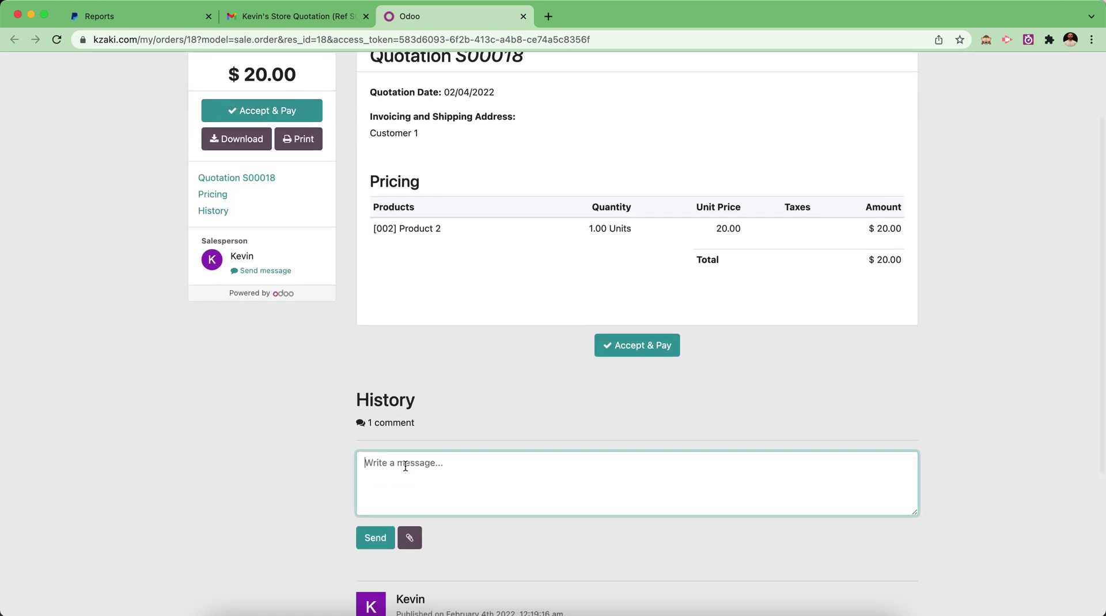
scroll(452, 481, down, 2)
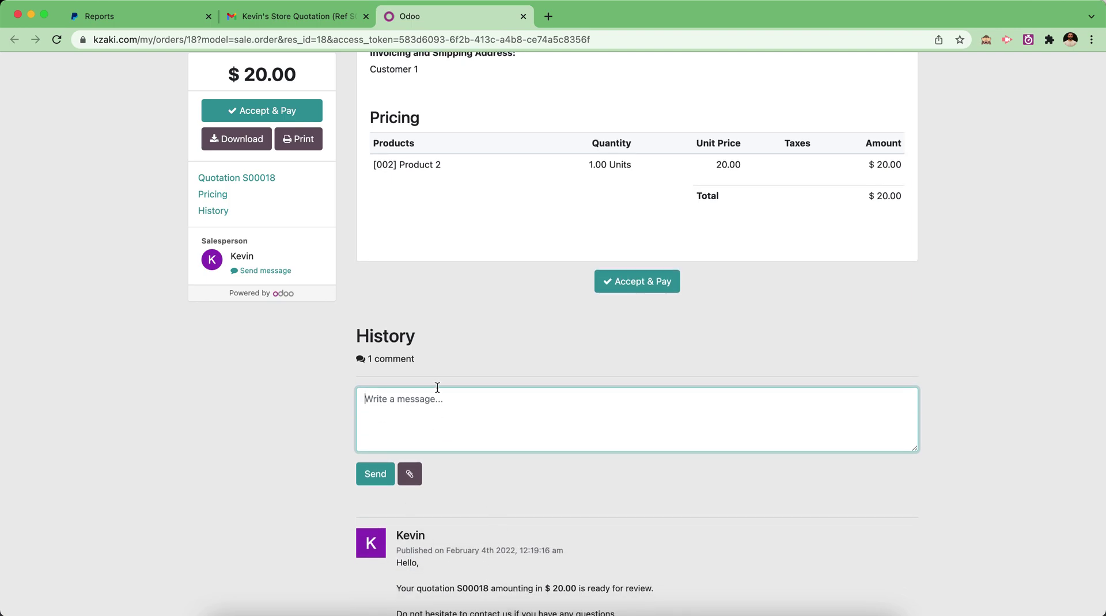
key(super+grave)
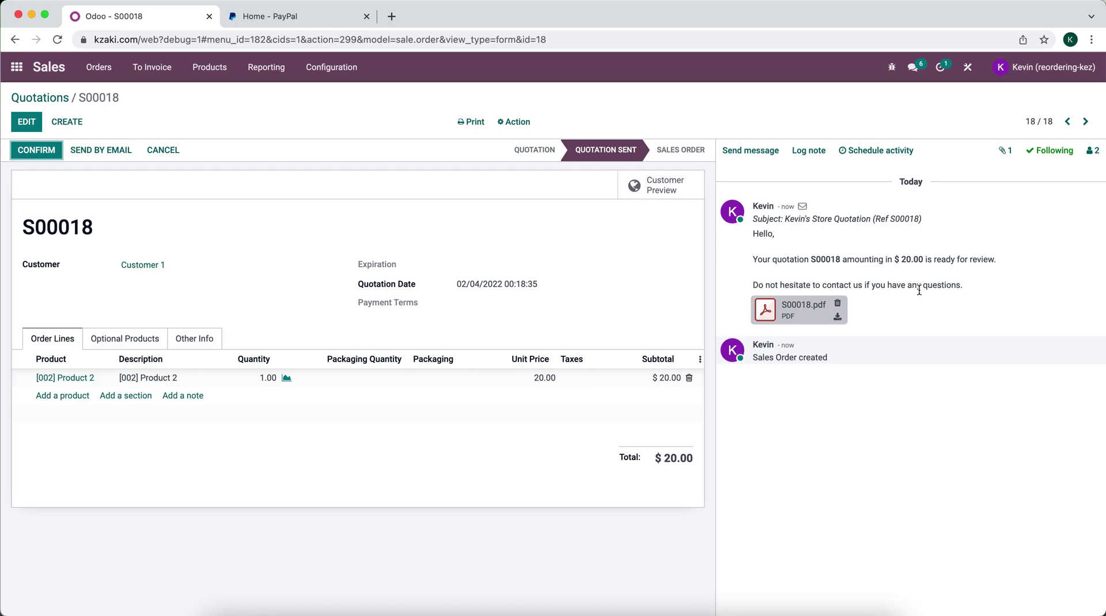
key(super+grave)
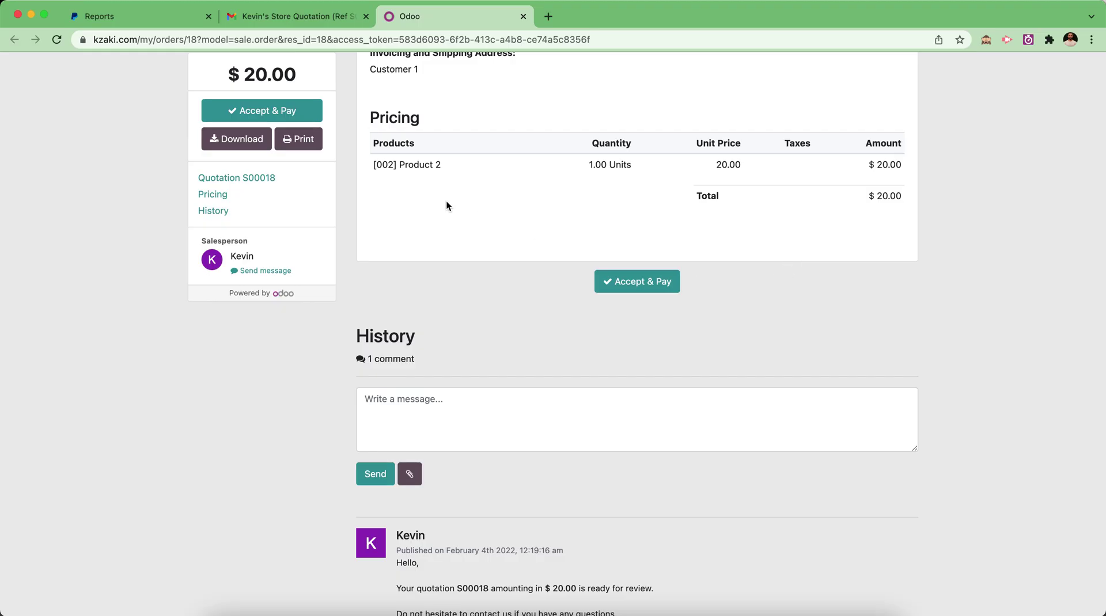
scroll(420, 184, up, 3)
Accept the quotation and pay the $20.00 with PayPal
click(282, 195)
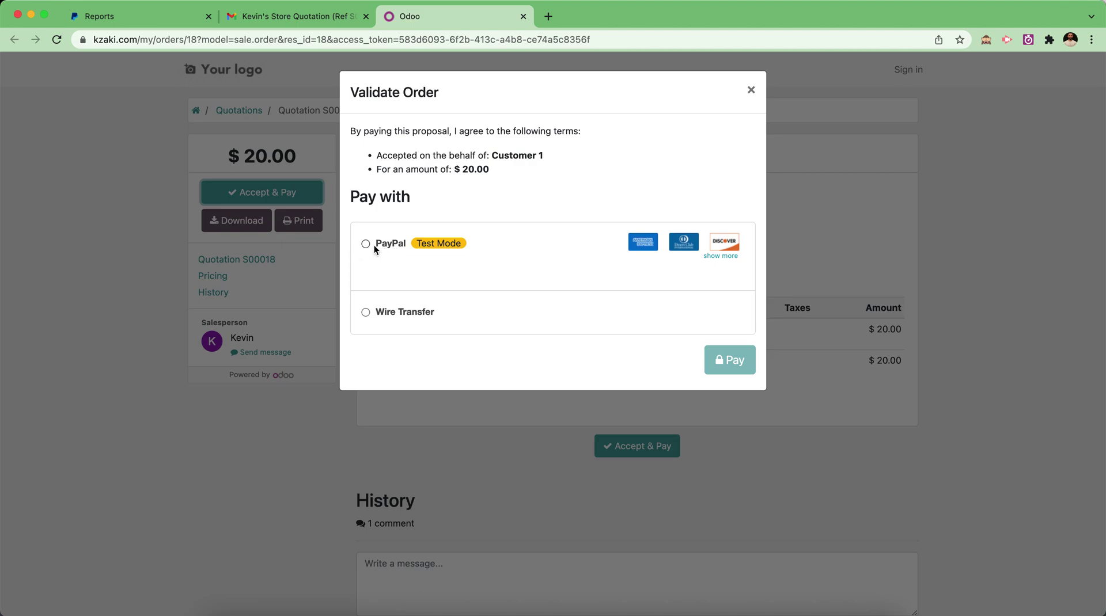
click(372, 244)
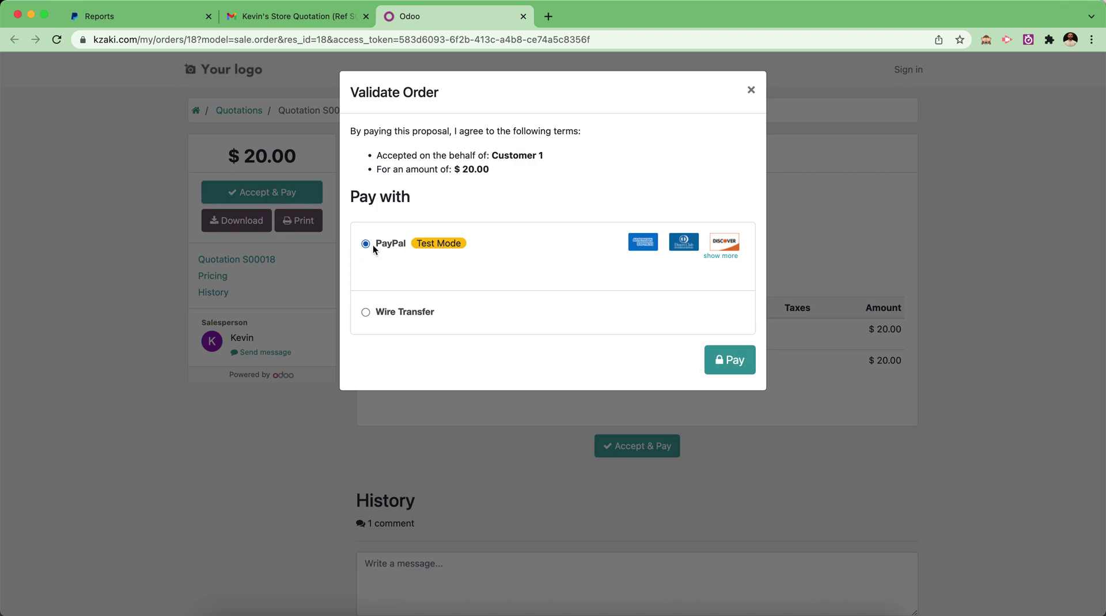
click(724, 362)
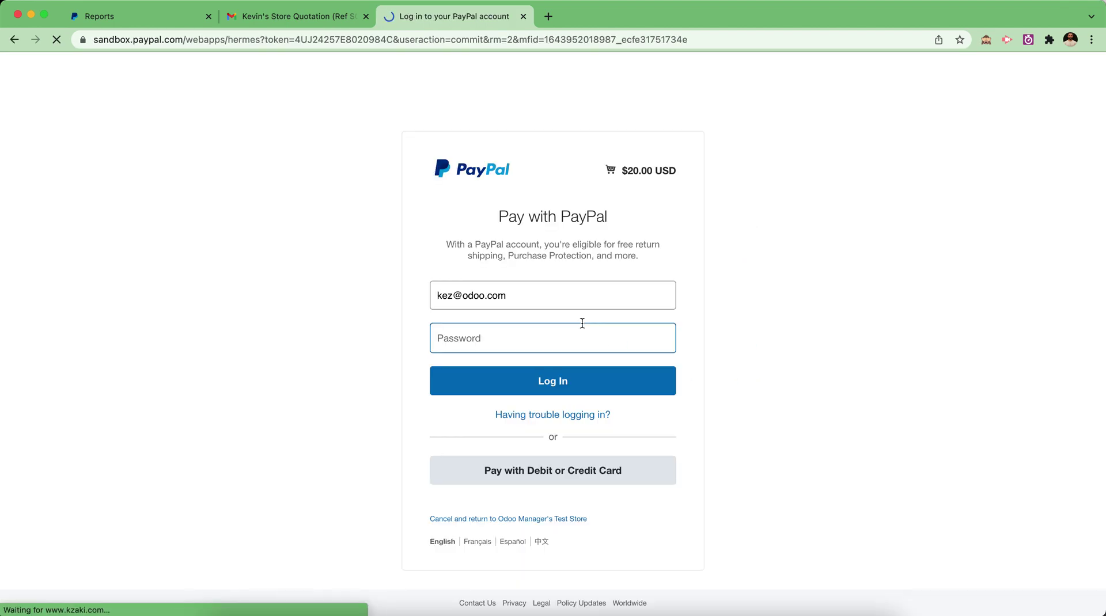
Log in to the PayPal sandbox with the partner buyer account's e-mail and password
click(553, 301)
text(o)
key(super+a)
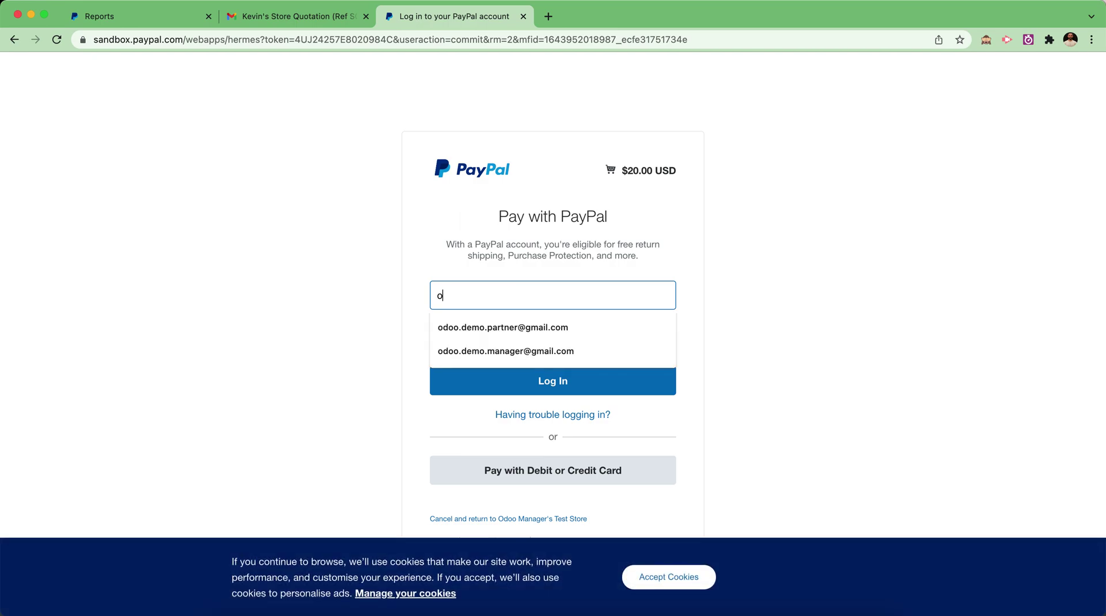
click(553, 323)
click(553, 346)
text(a)
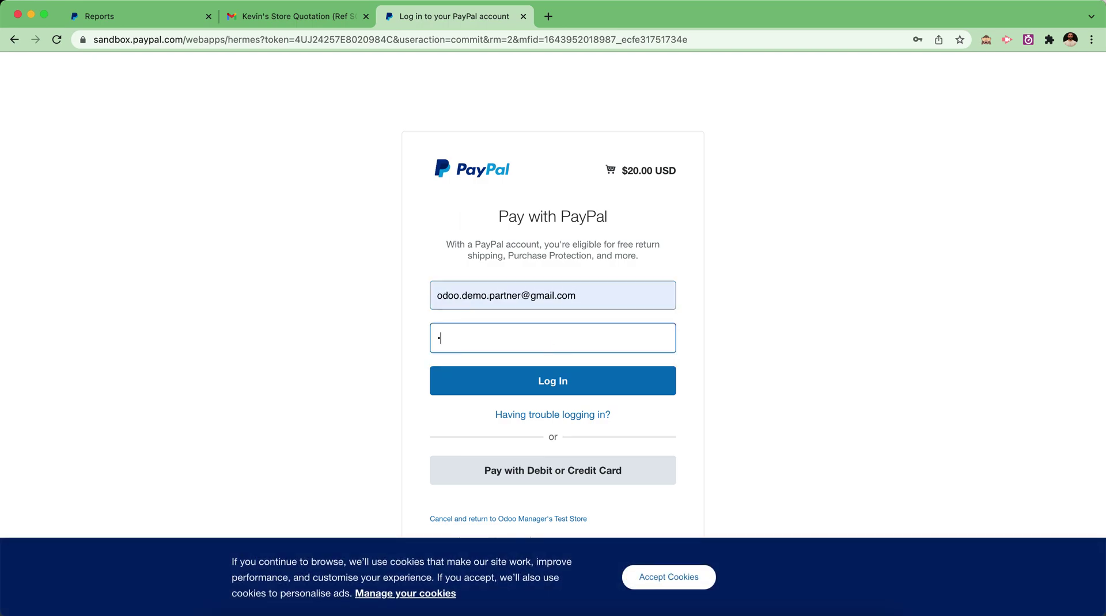
text(dmin1234)
click(558, 385)
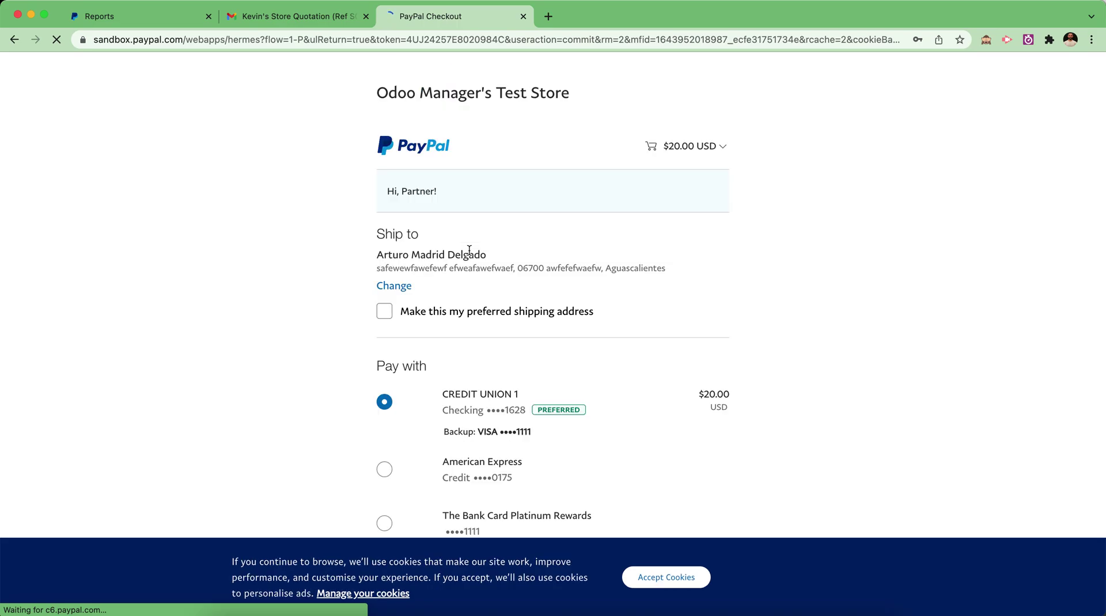
Pay the $20.00 now and return to the store's confirmed order page
scroll(469, 252, down, 5)
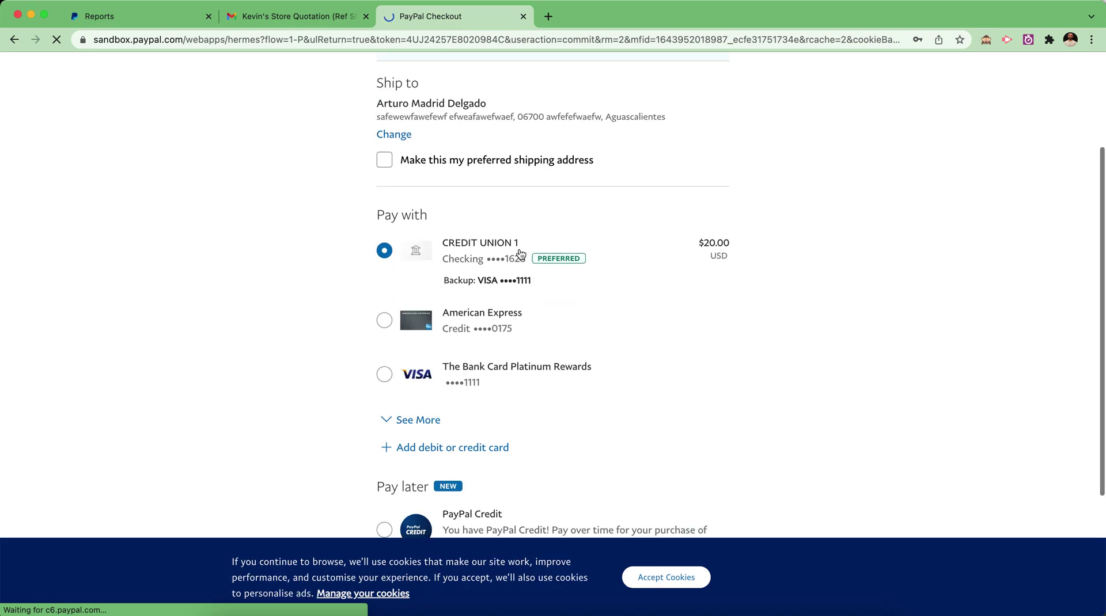
scroll(518, 253, down, 3)
scroll(520, 254, down, 4)
scroll(524, 303, up, 4)
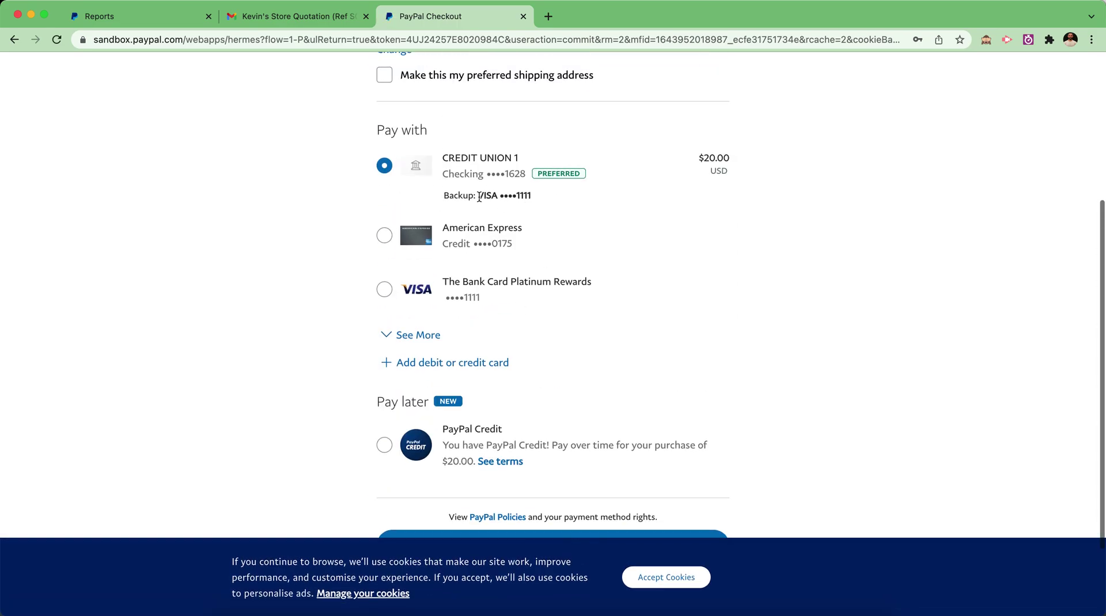
scroll(438, 113, down, 2)
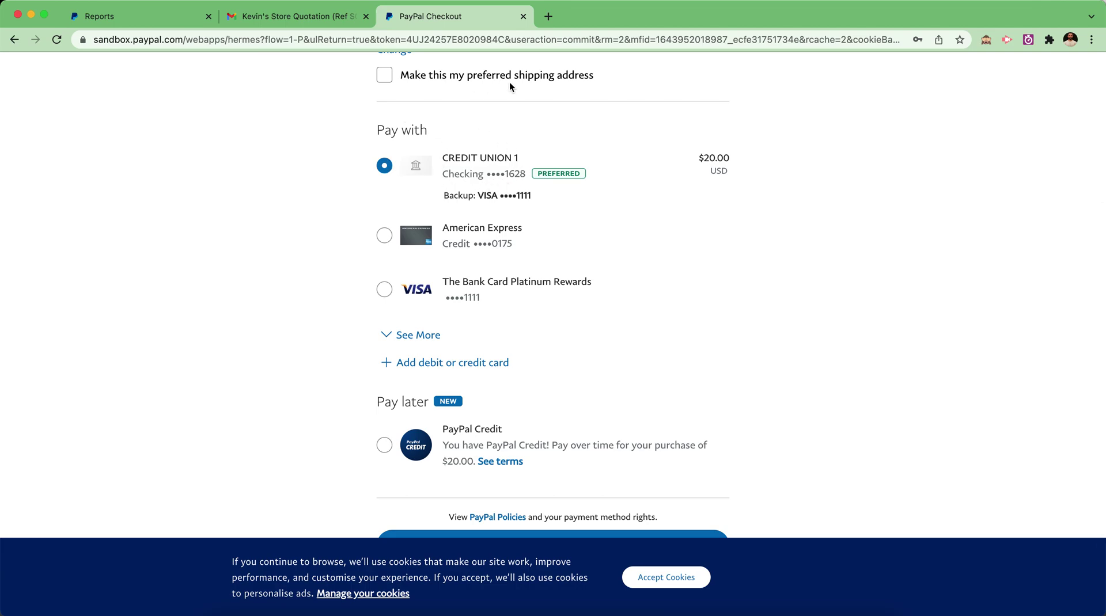
scroll(532, 149, up, 5)
scroll(533, 149, down, 6)
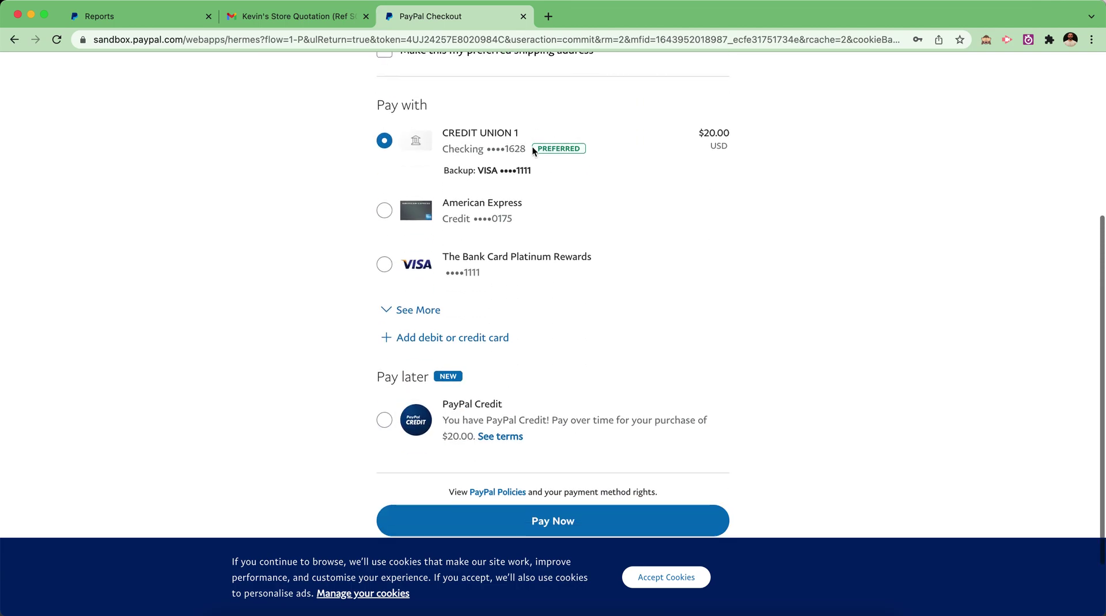
click(530, 519)
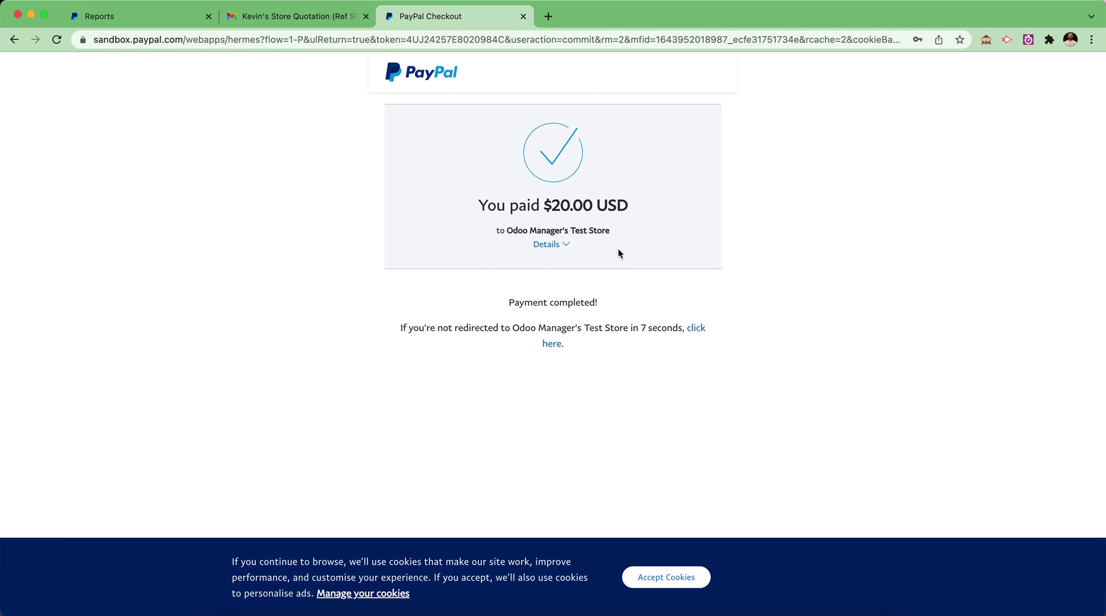
click(697, 330)
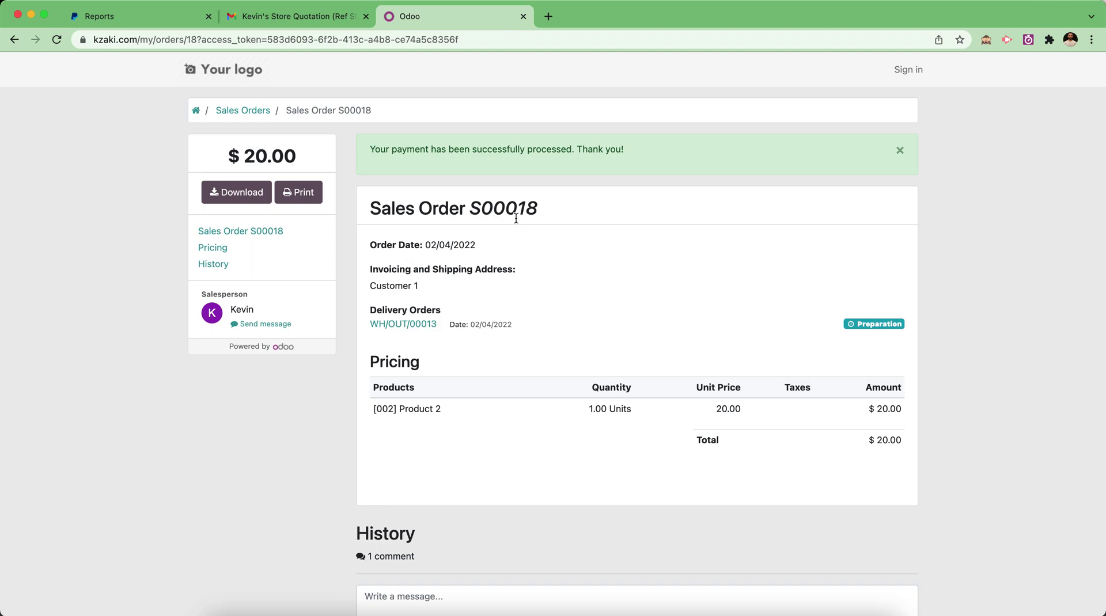
Reopen S00018 in the backend and inspect its posted PayPal payment PP/2022/02/0002
key(super+grave)
click(51, 99)
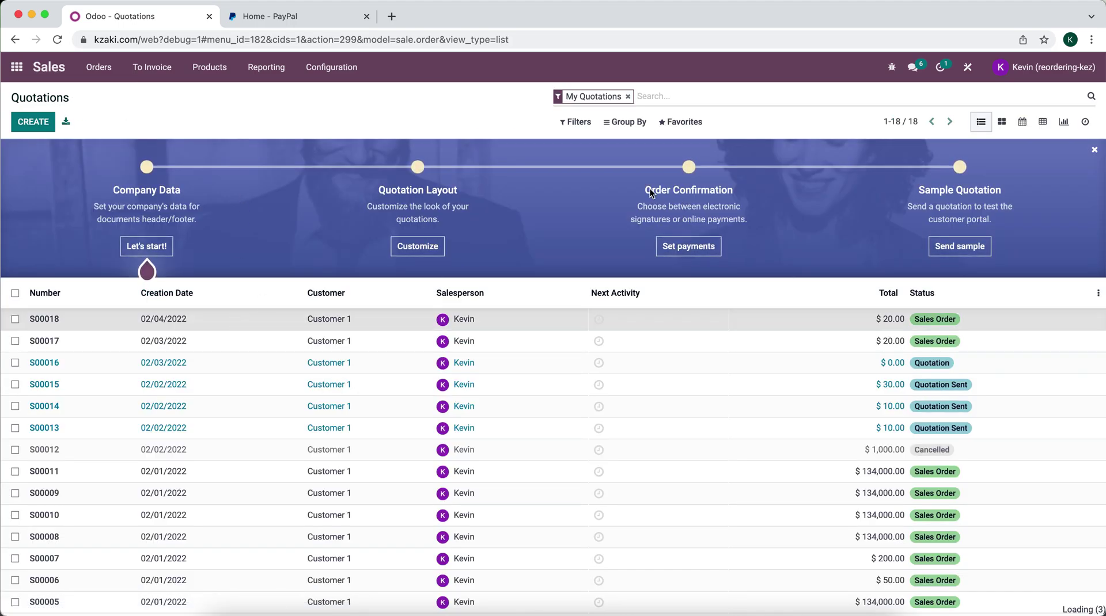
key(super+bracketleft)
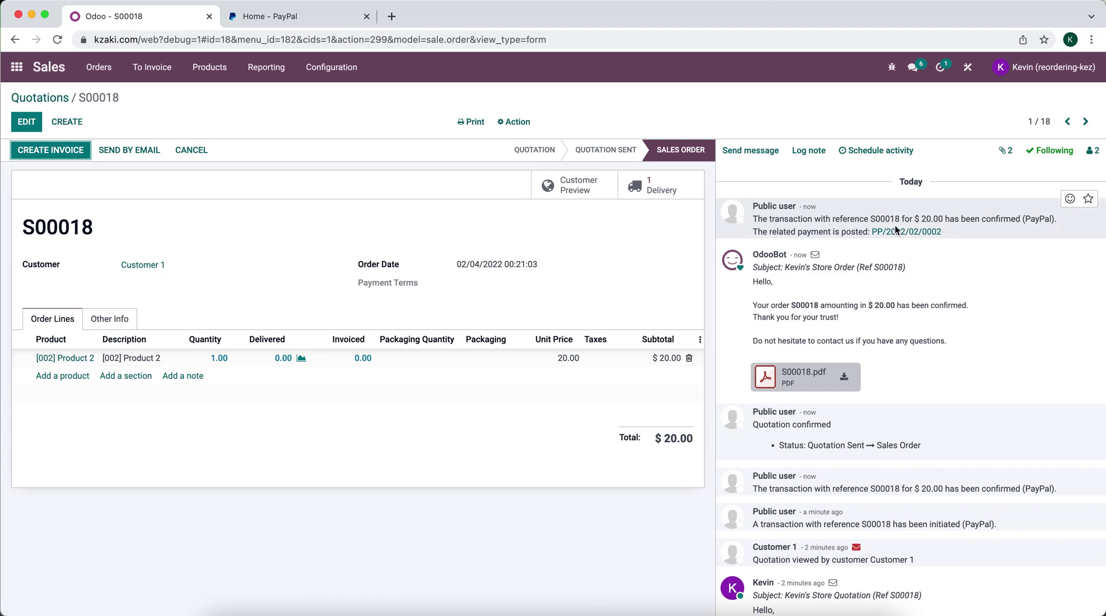
click(894, 229)
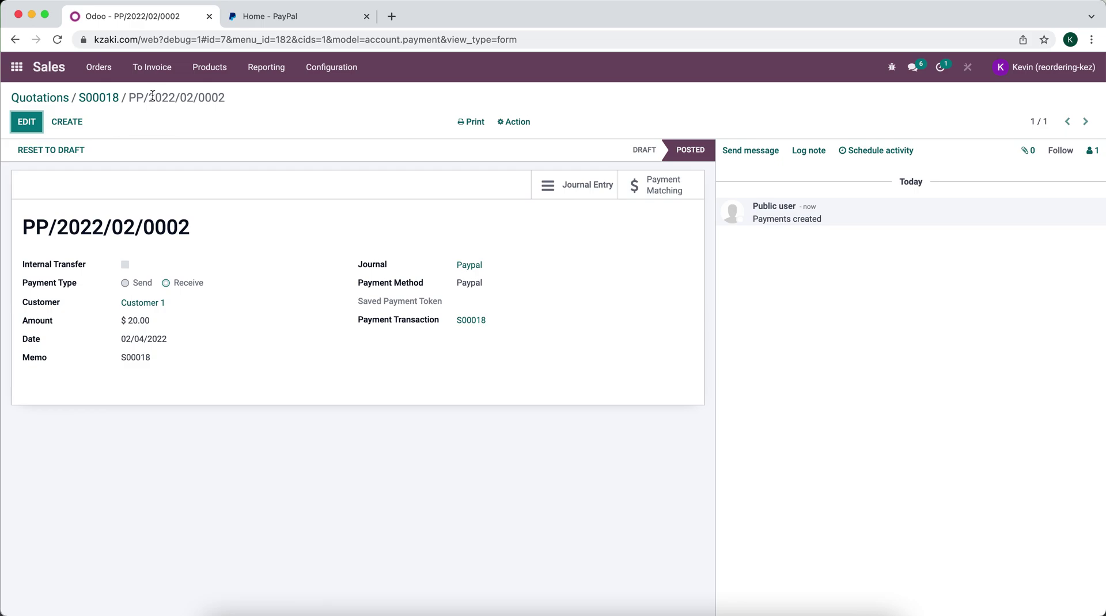
click(103, 98)
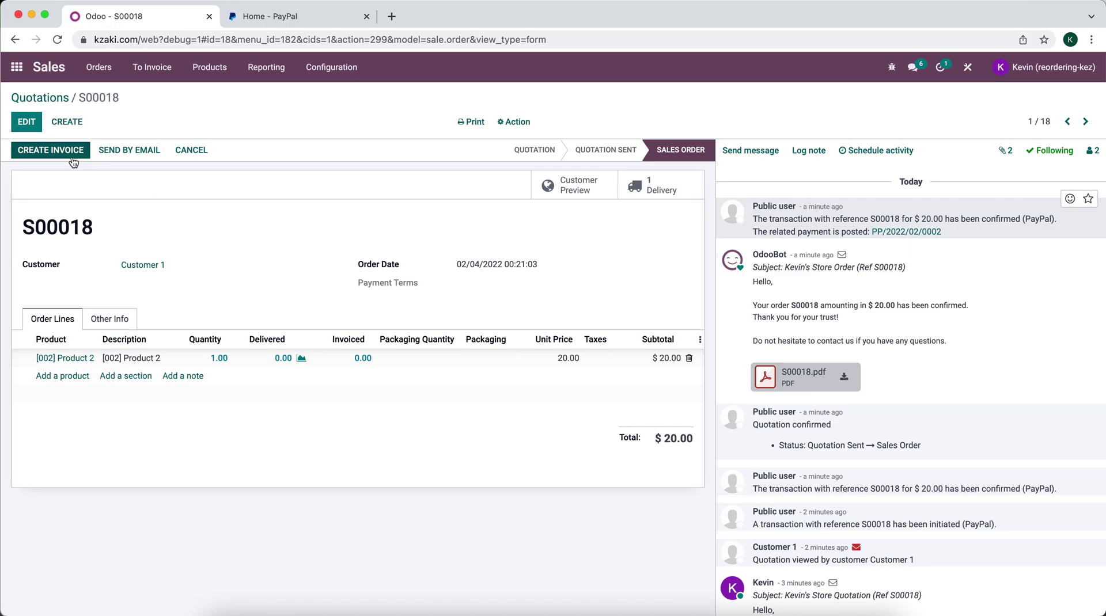
Create a regular invoice for S00018 and confirm it as INV/2022/00004
click(50, 151)
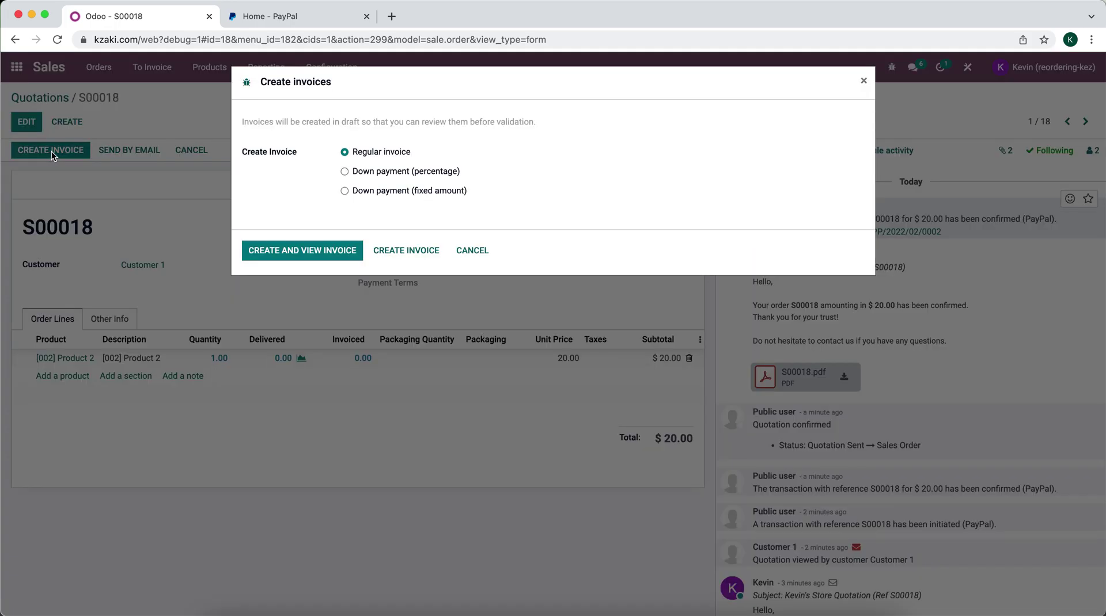
click(311, 252)
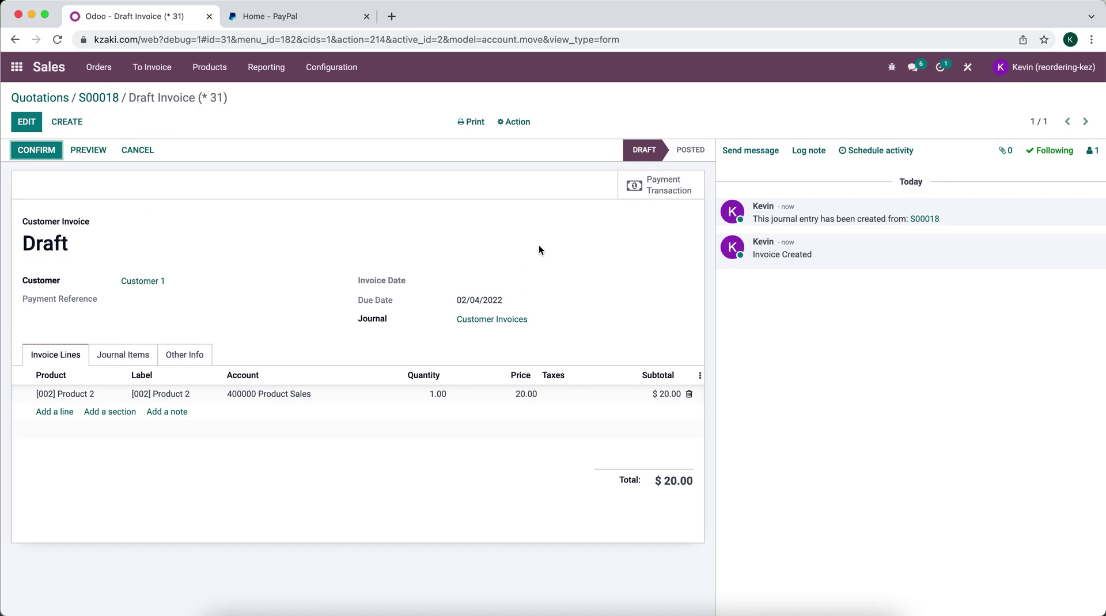
click(52, 153)
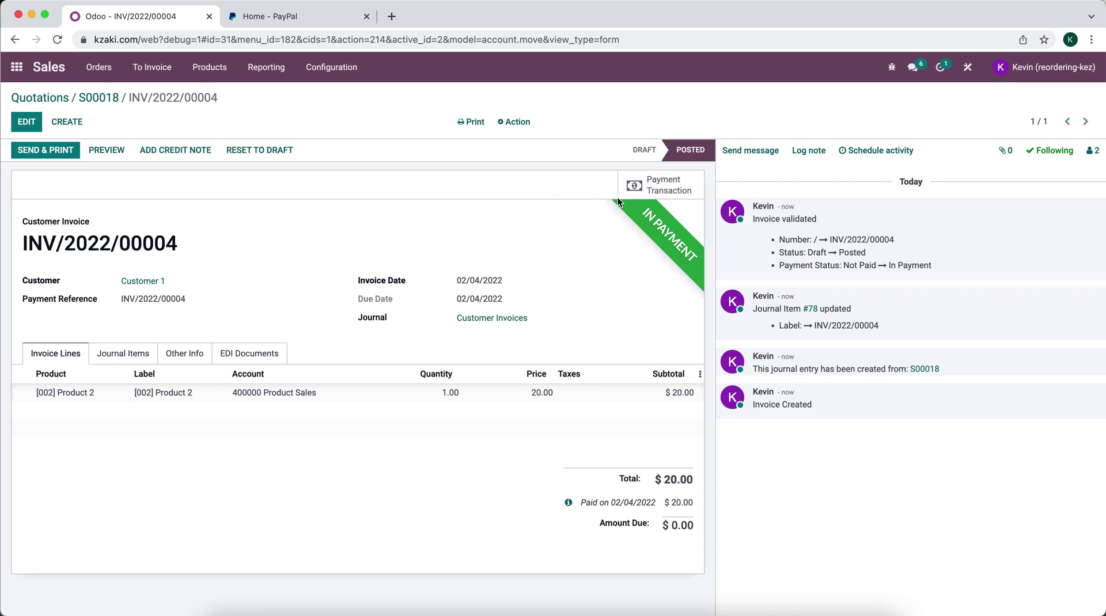
click(655, 181)
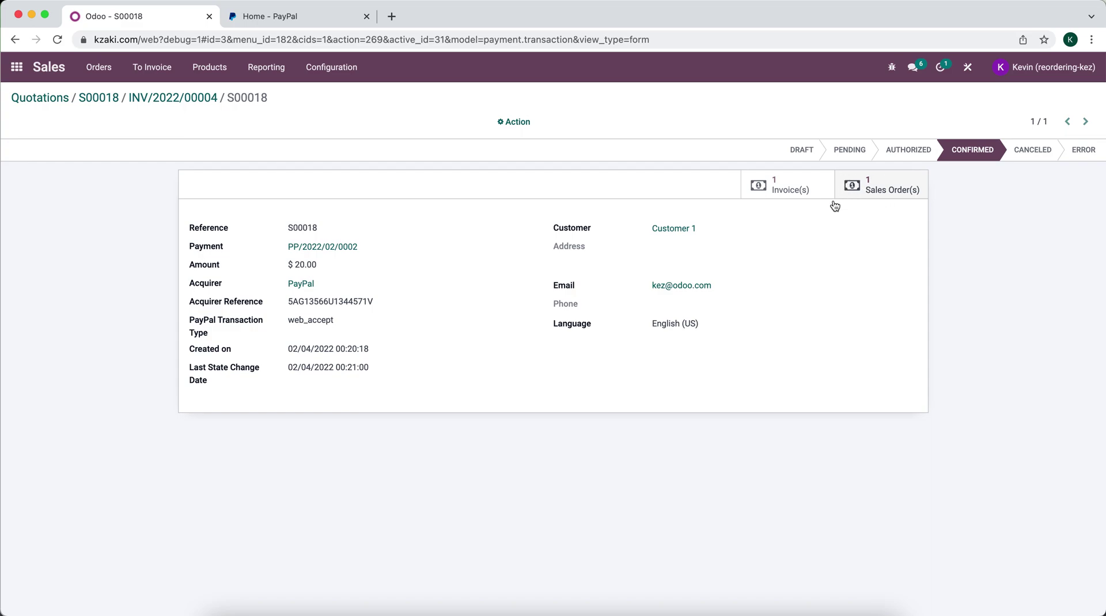
click(196, 104)
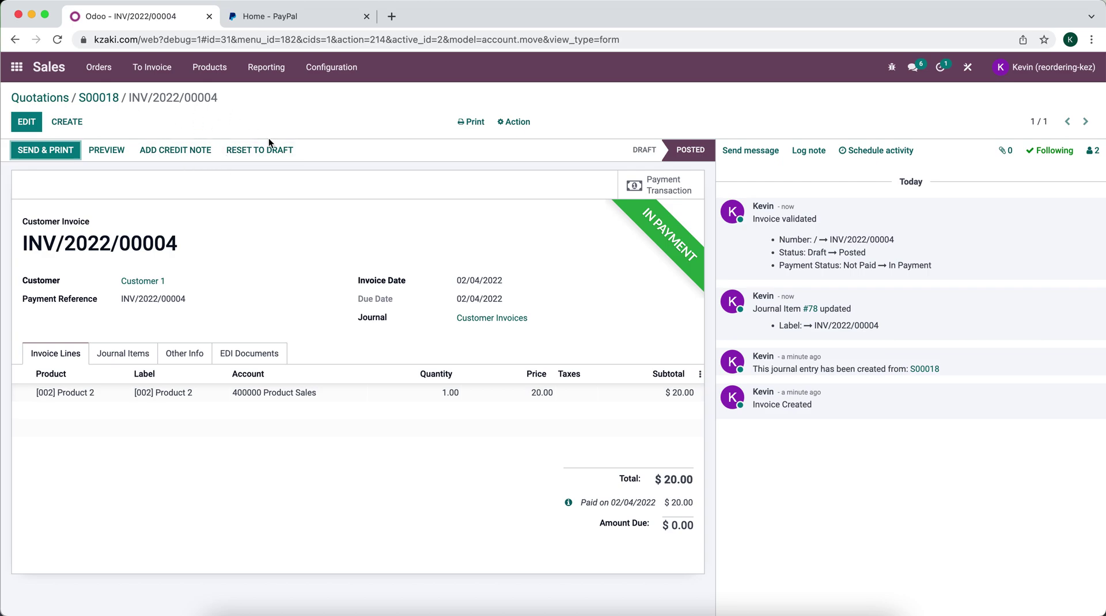
Turn on Automatic Invoice via a settings search for 'invoice', save, and return to Quotations
click(331, 67)
click(323, 96)
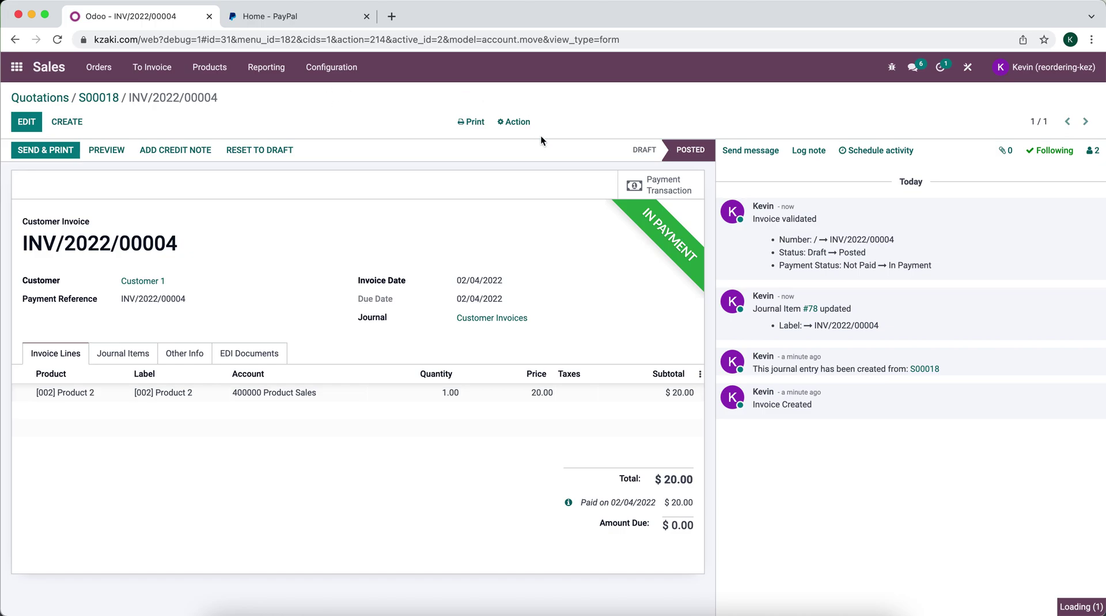
text(invoice)
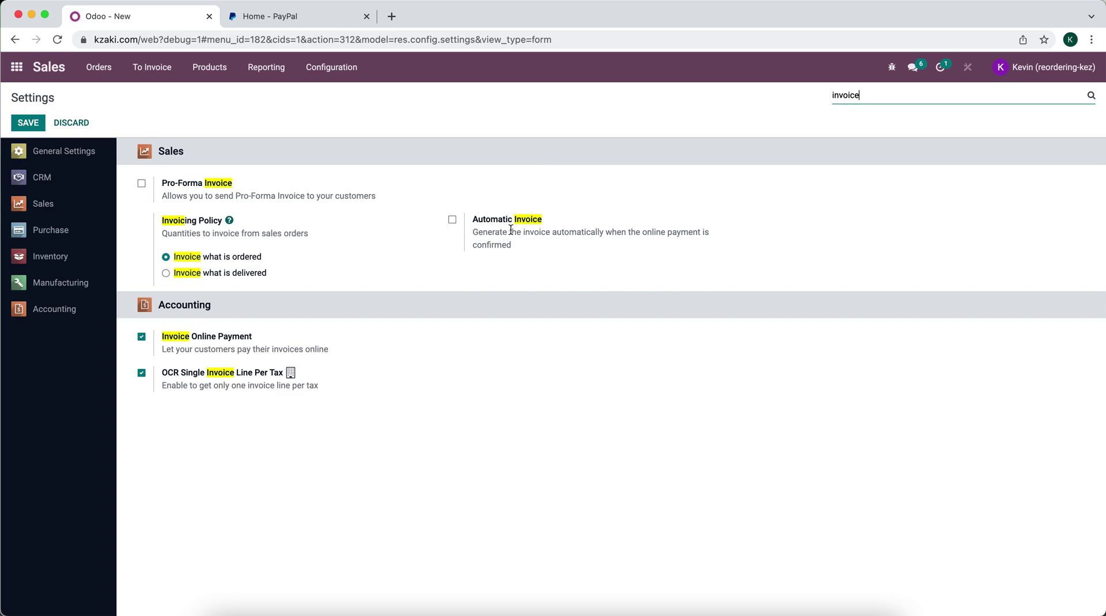
click(452, 220)
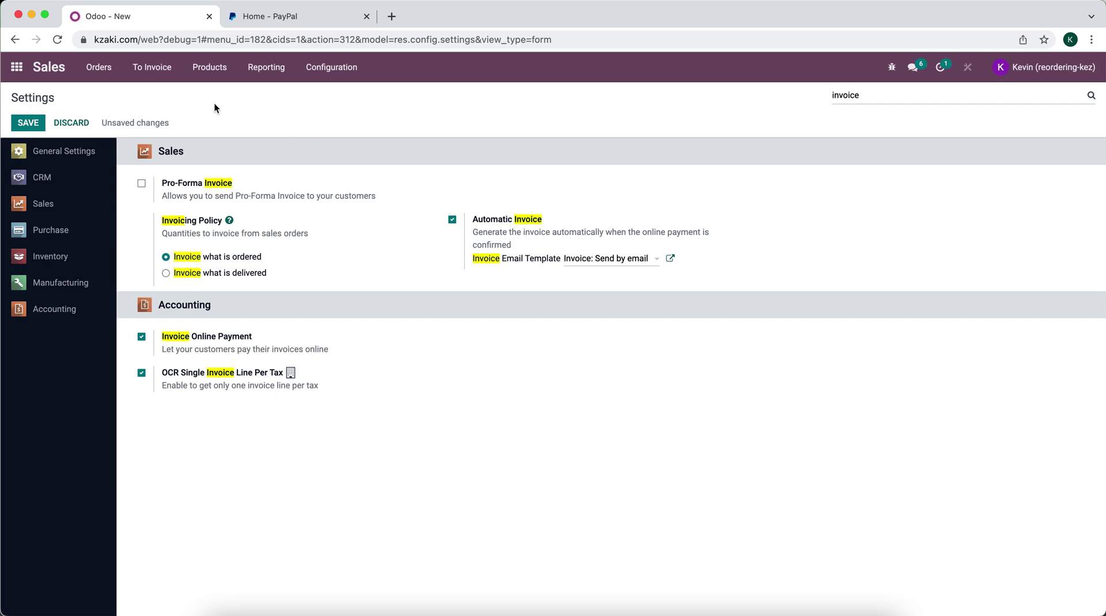
click(28, 123)
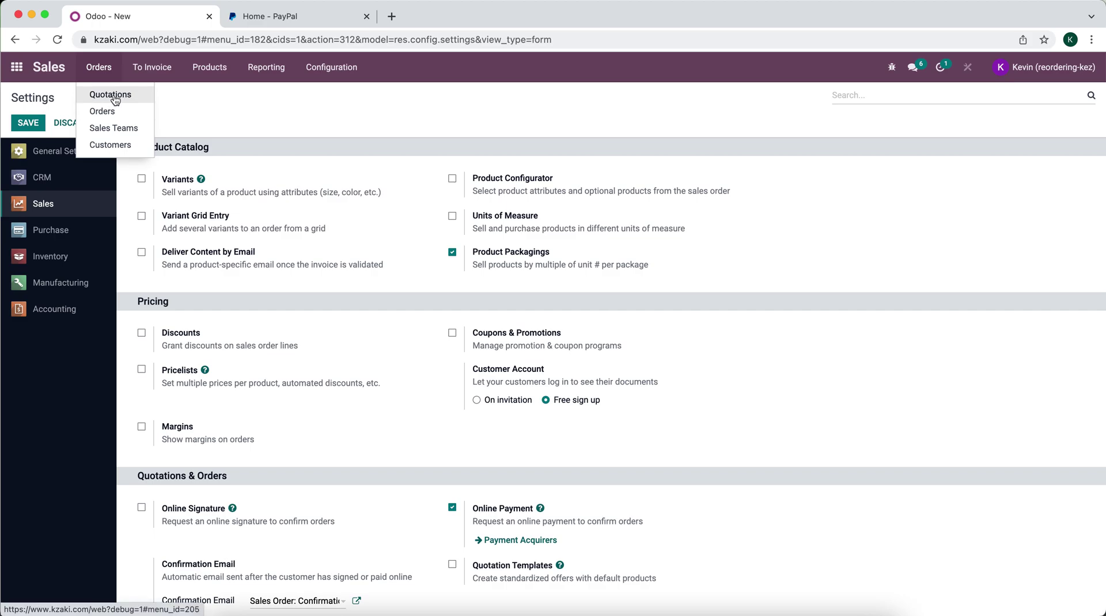
click(111, 94)
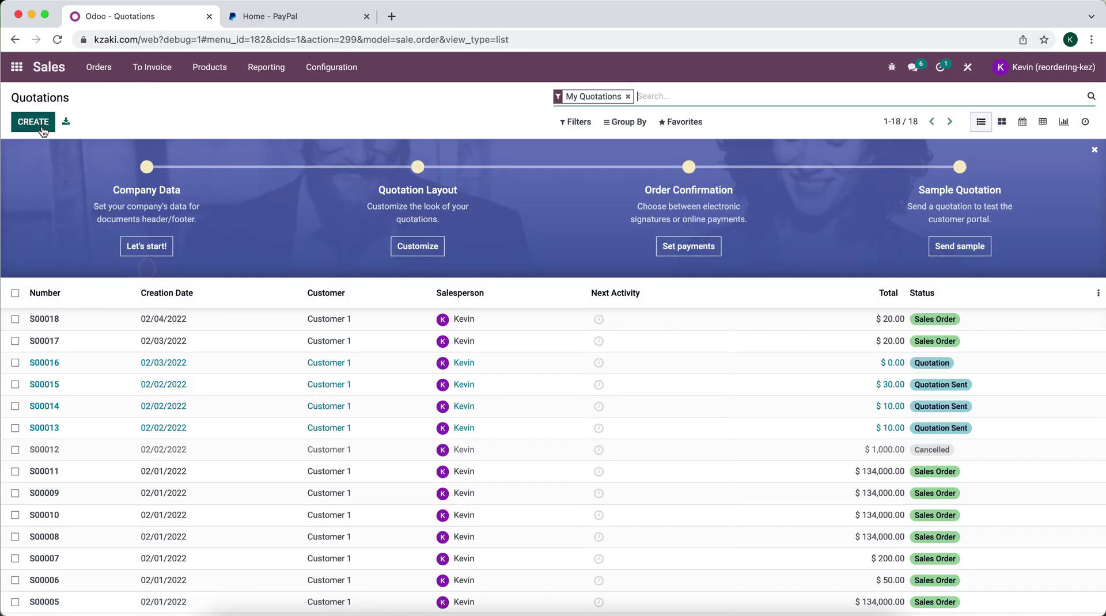
Create a quotation for Customer 1 with one [002] Product 2 line and online payment enabled
click(42, 130)
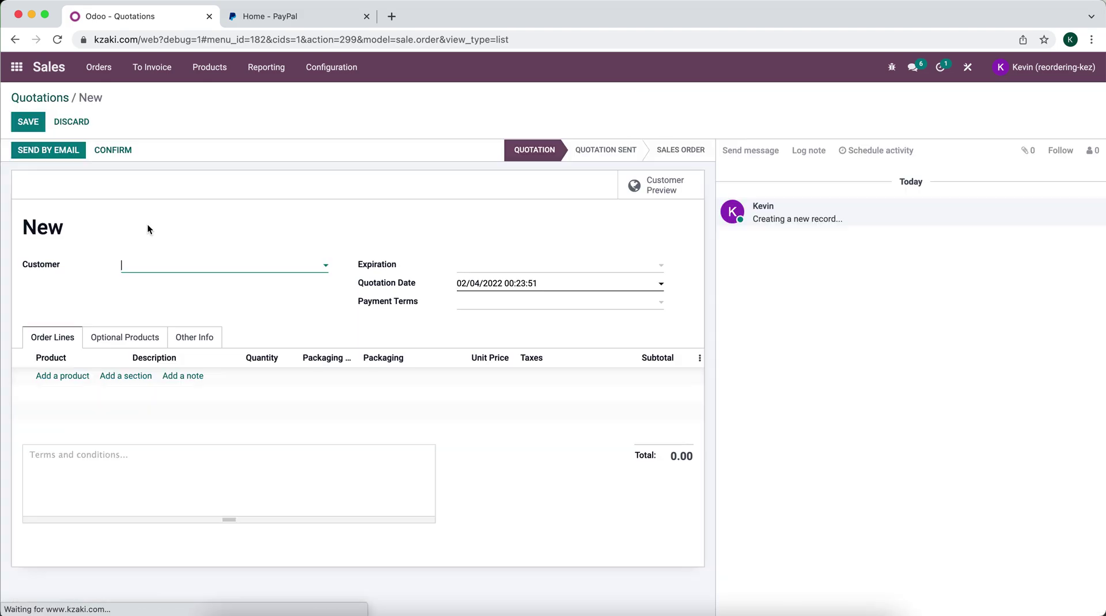
click(177, 265)
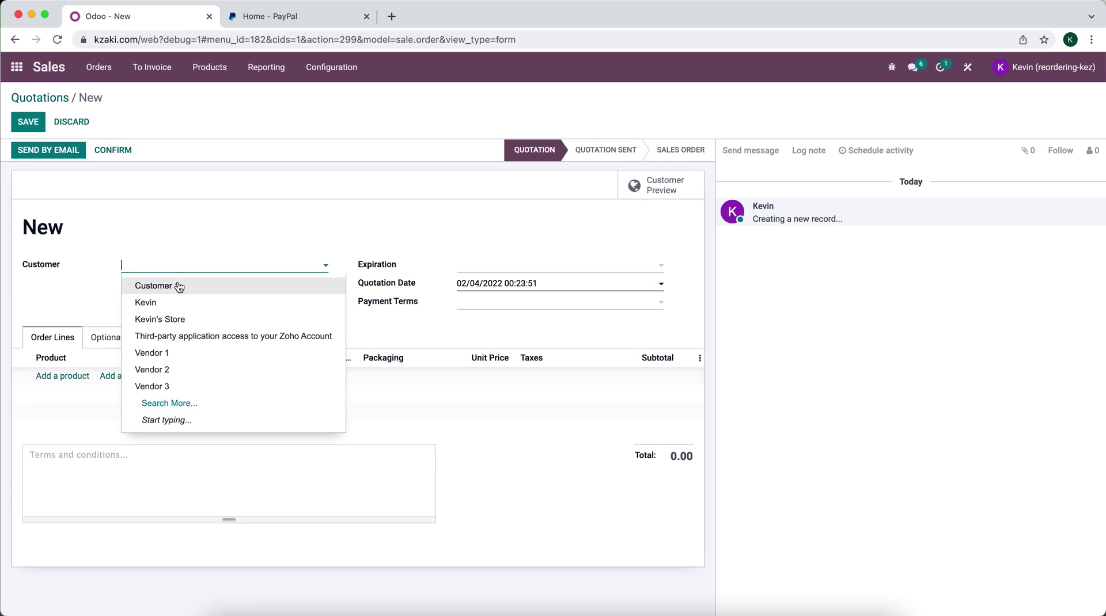
click(180, 284)
click(81, 381)
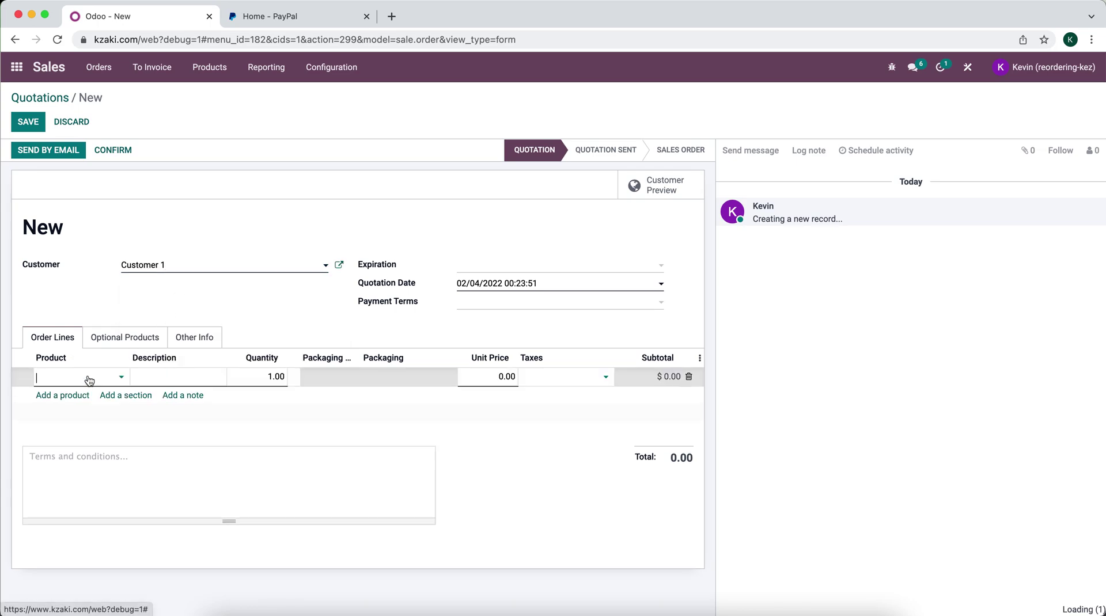
click(79, 414)
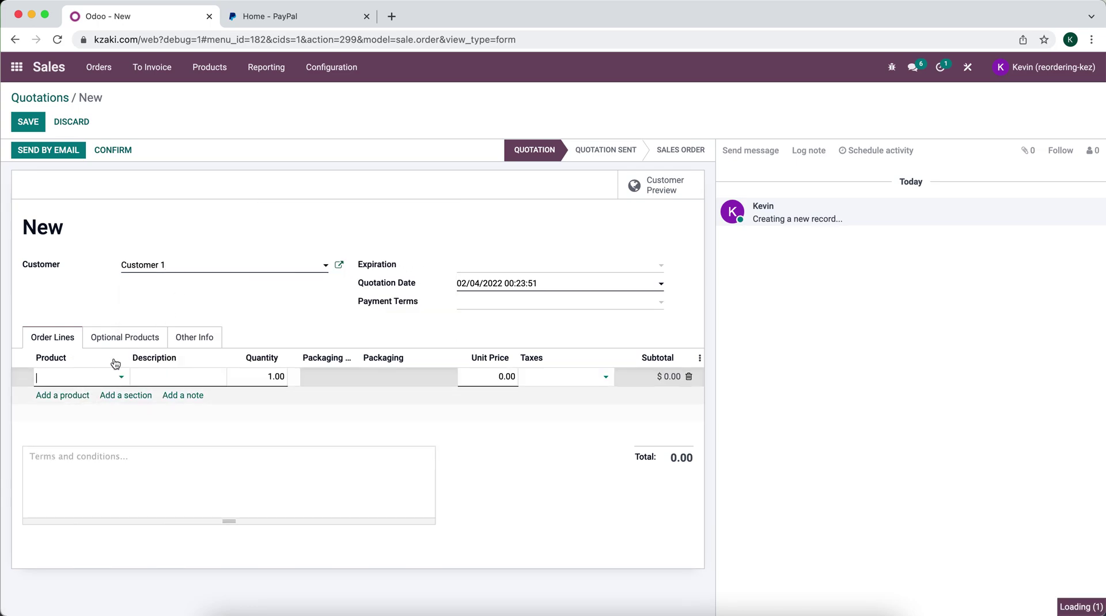
click(144, 312)
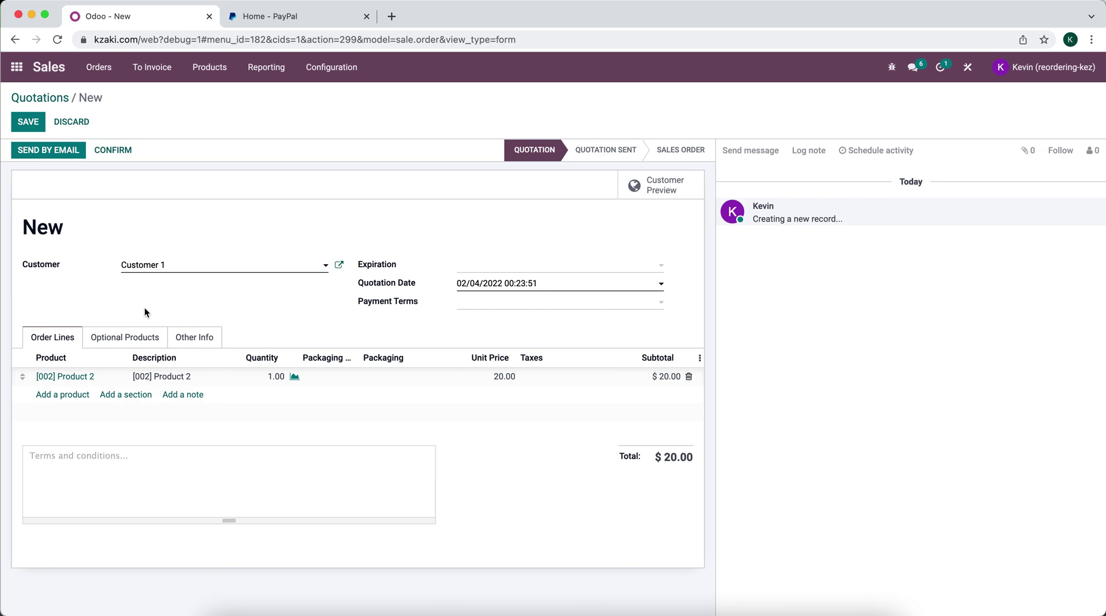
click(180, 337)
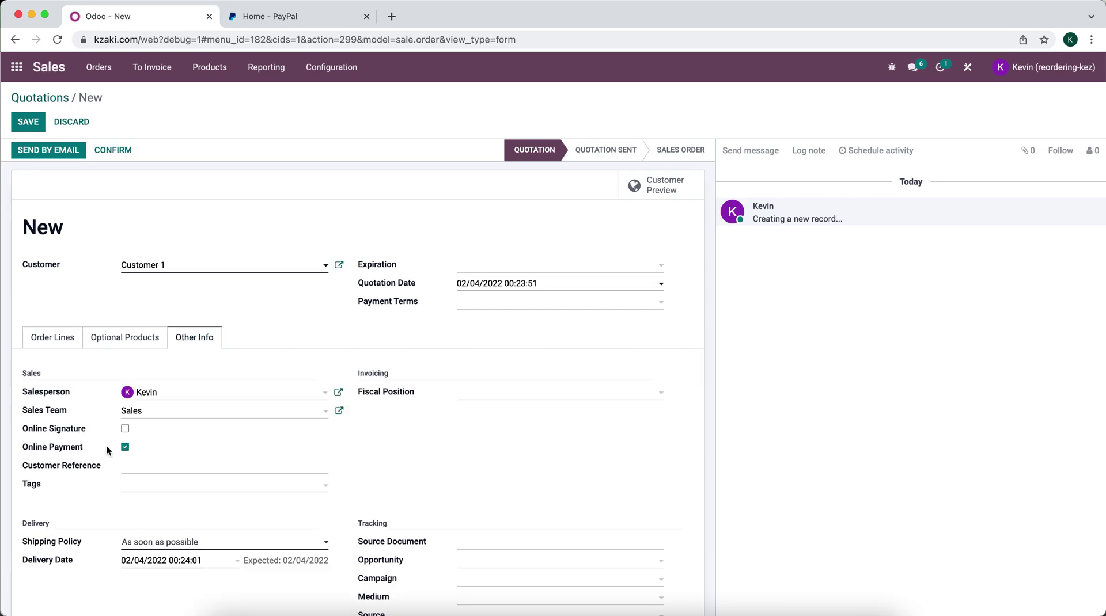
Email quotation S00019 to Customer 1
click(48, 152)
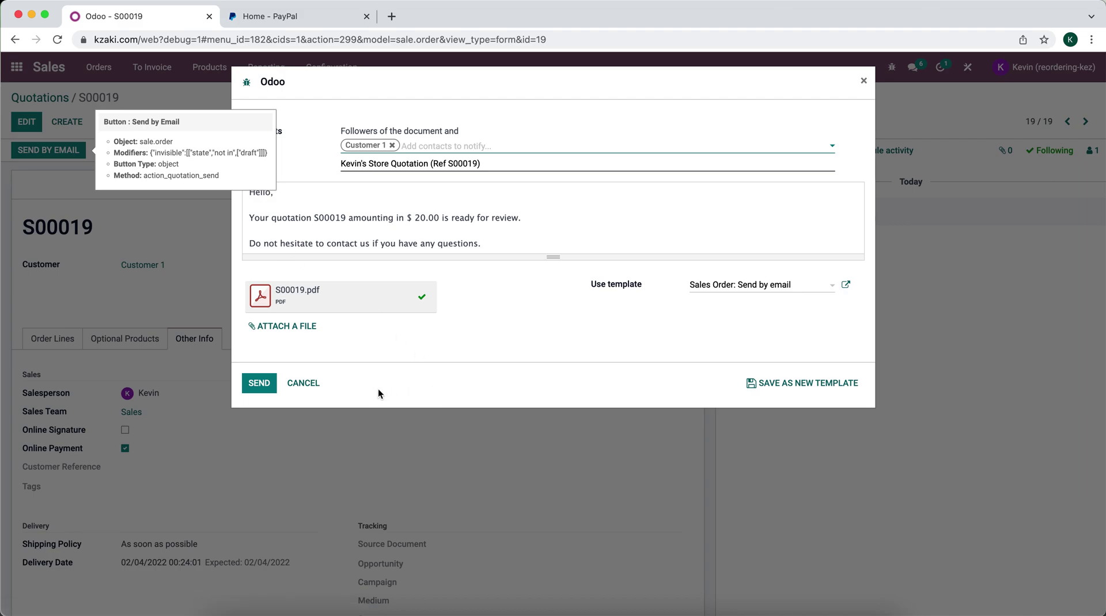
click(267, 394)
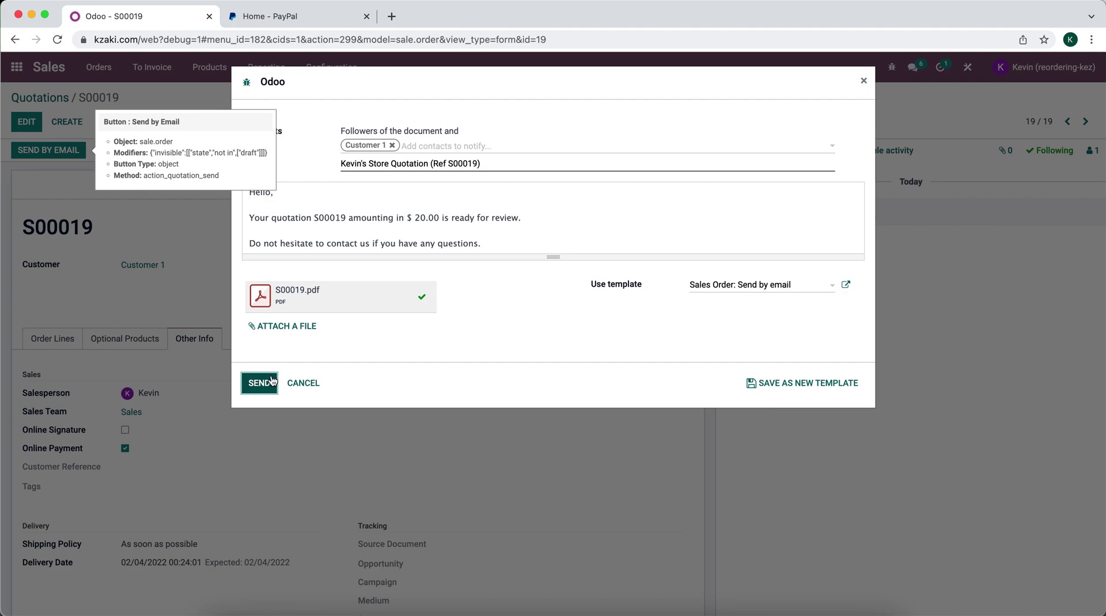
click(258, 377)
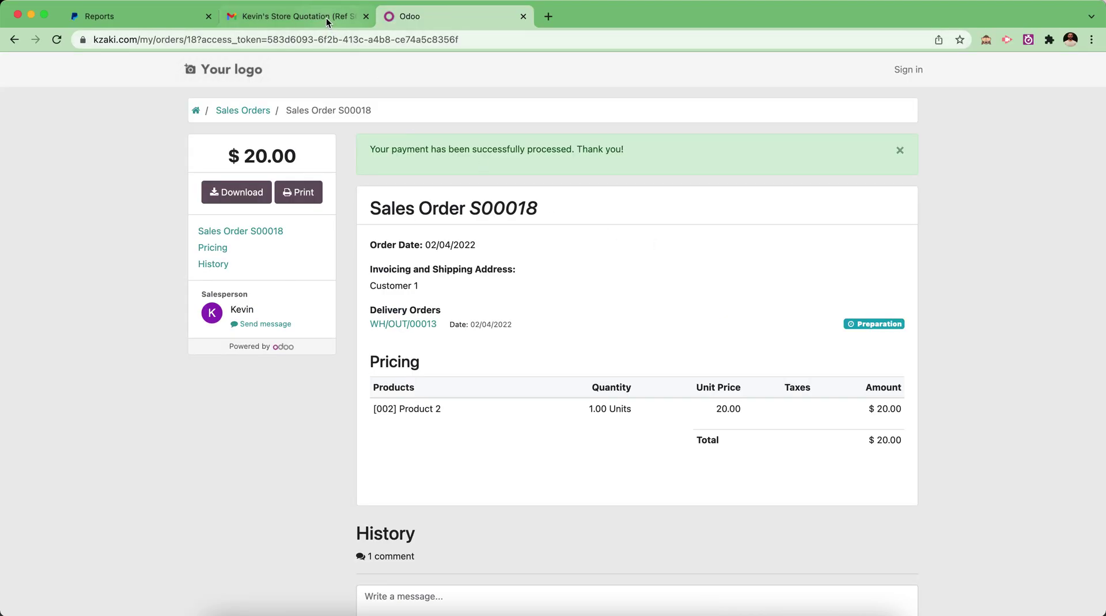
Close the S00018 order page and open the S00019 quotation email in Gmail
click(523, 18)
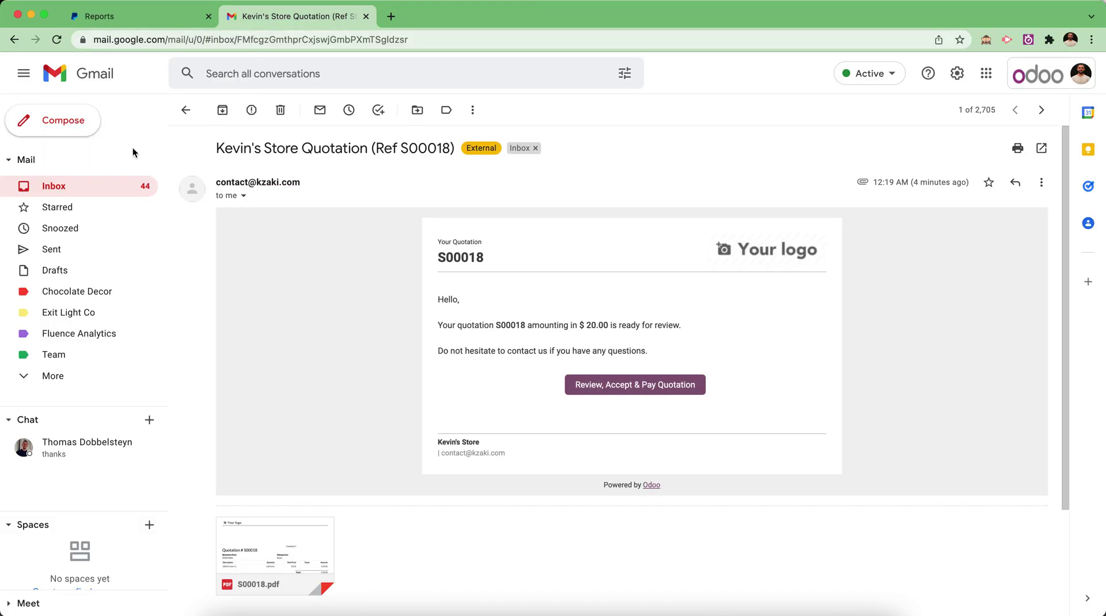
click(113, 188)
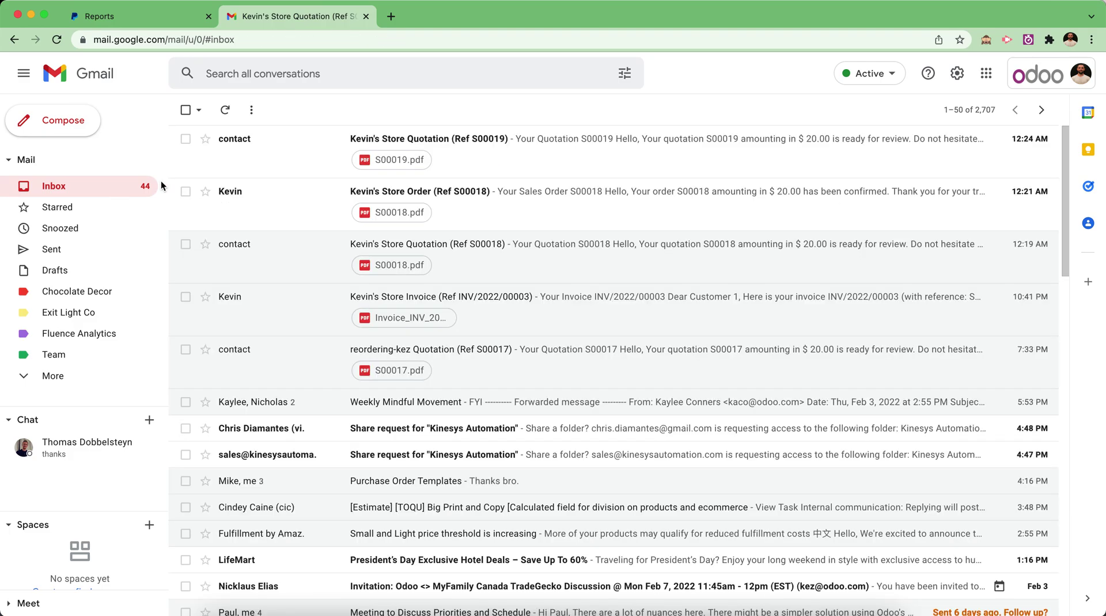
click(293, 156)
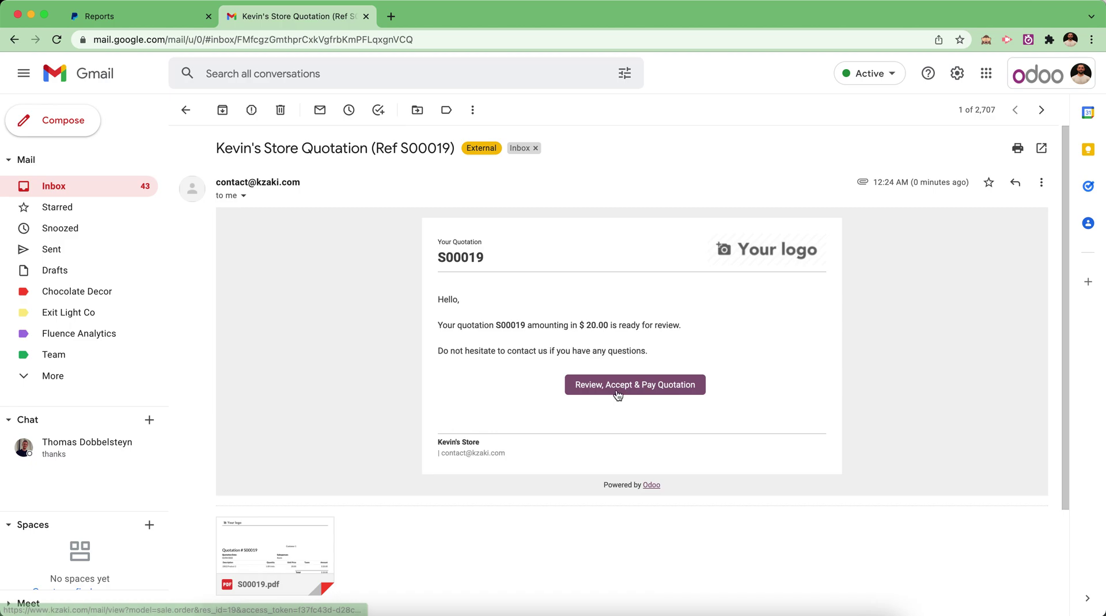
Accept quotation S00019 online and pay with PayPal
click(617, 393)
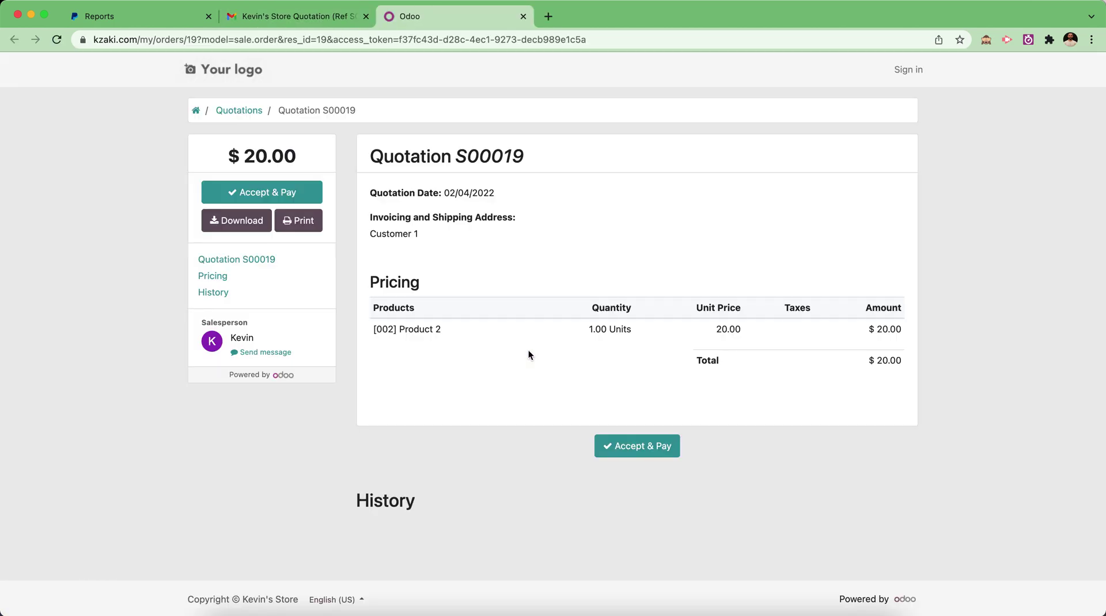
click(295, 199)
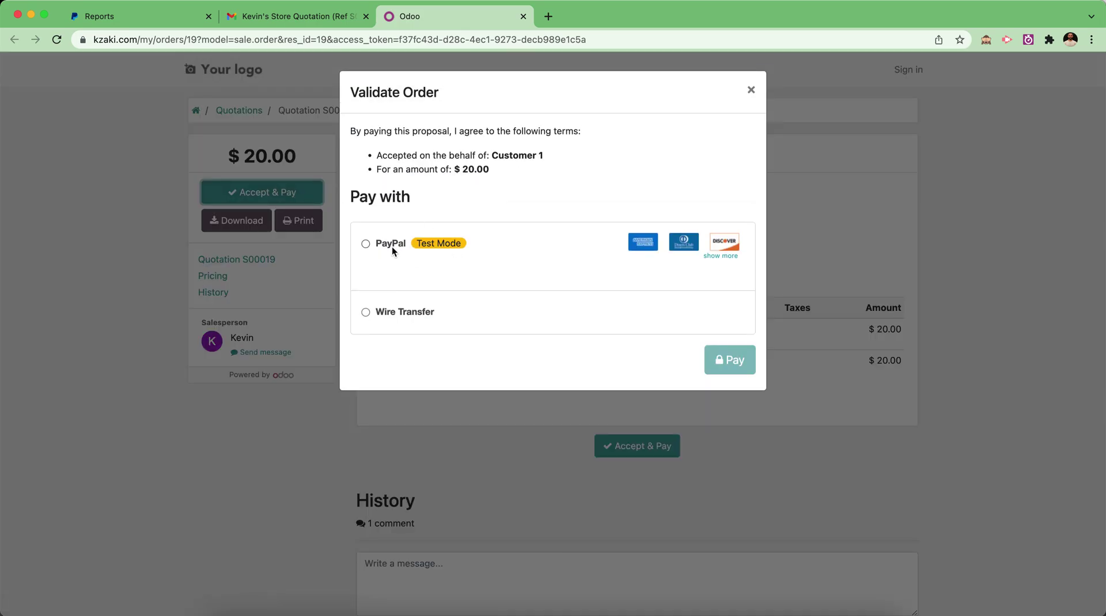
click(390, 245)
click(731, 364)
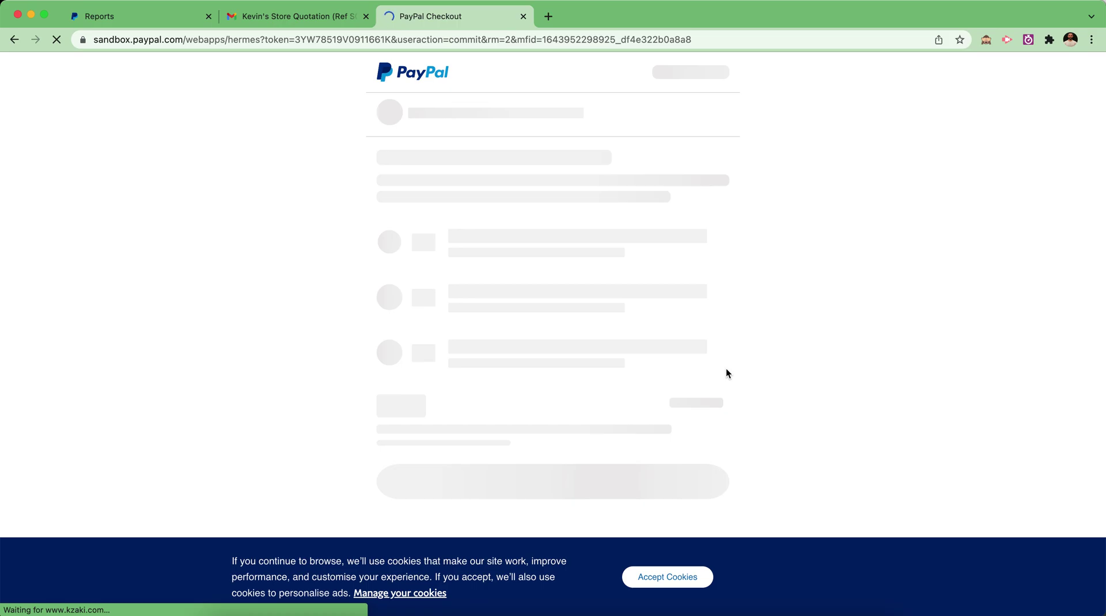
Pay the $20.00 for S00019 in PayPal Sandbox and return to the store
scroll(642, 398, down, 3)
scroll(644, 397, down, 5)
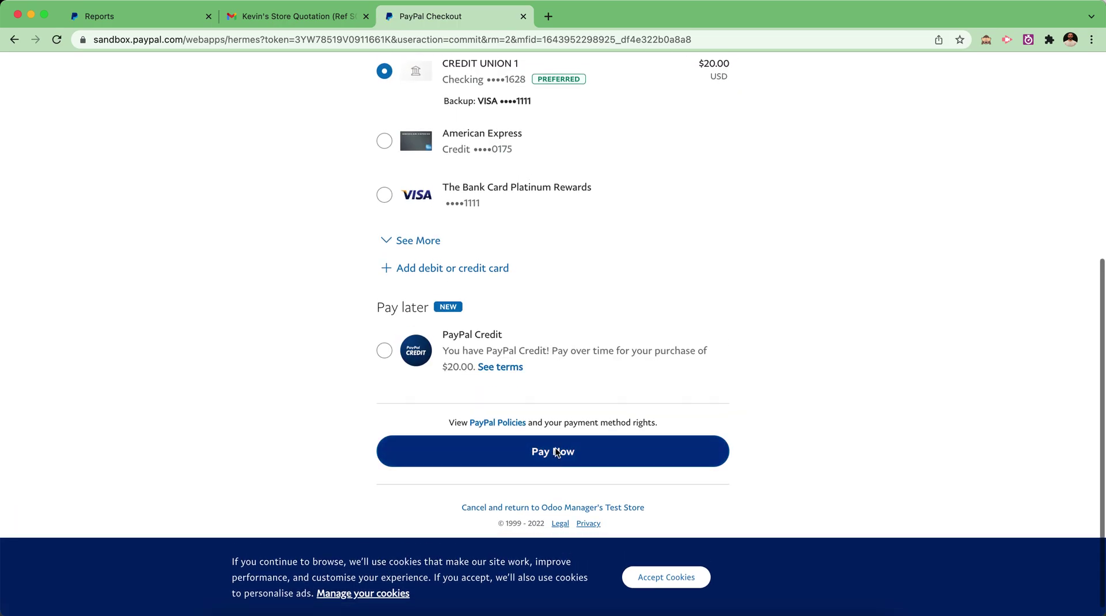
click(555, 451)
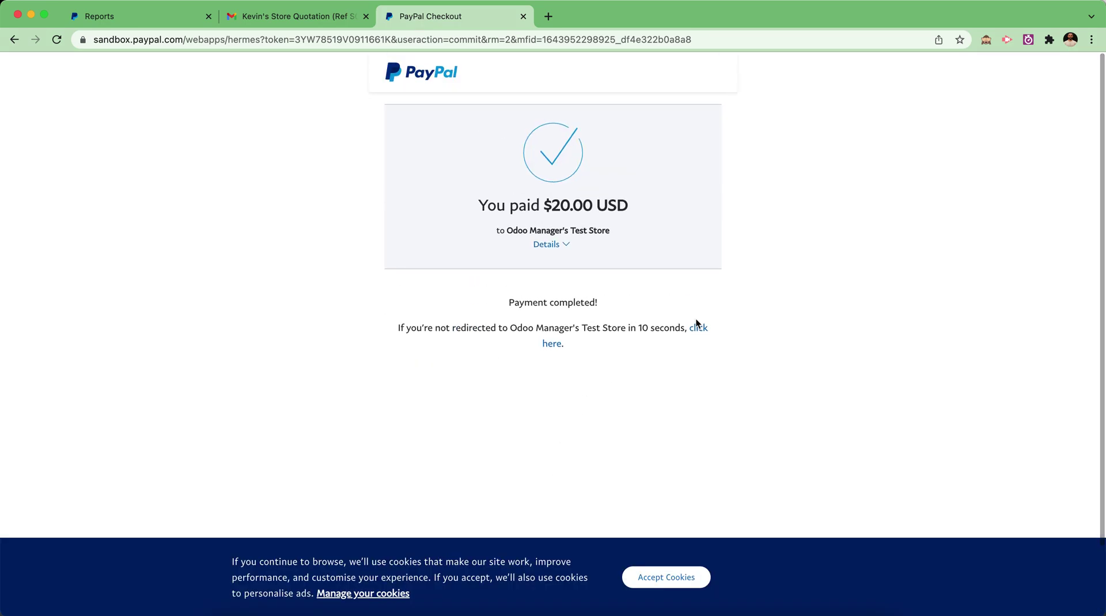
click(698, 329)
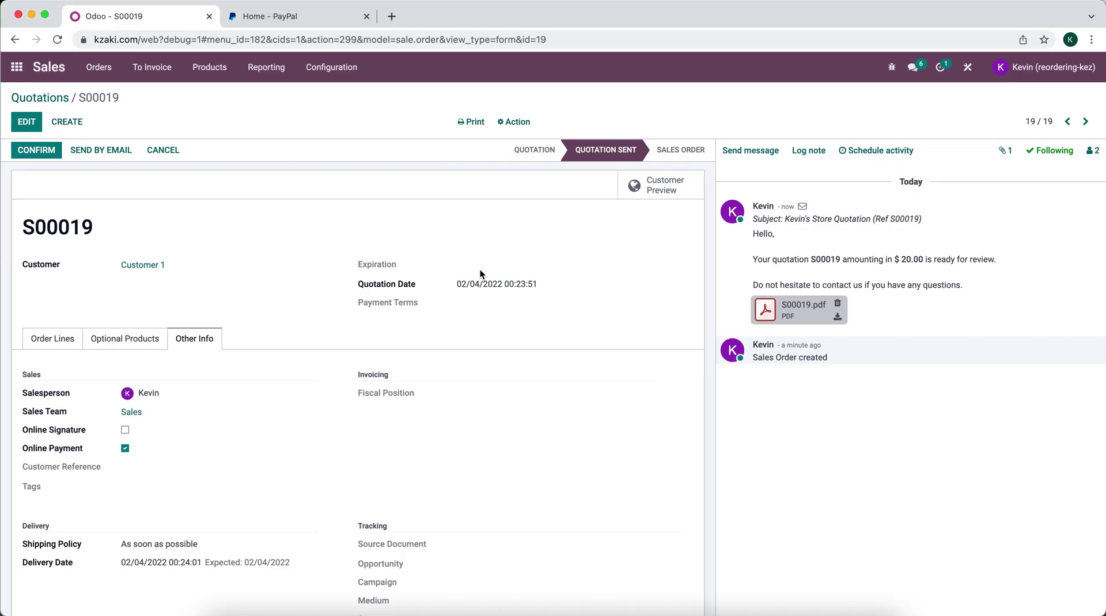
Open S00019 from the Quotations list and view its invoice INV/2022/00005
click(50, 97)
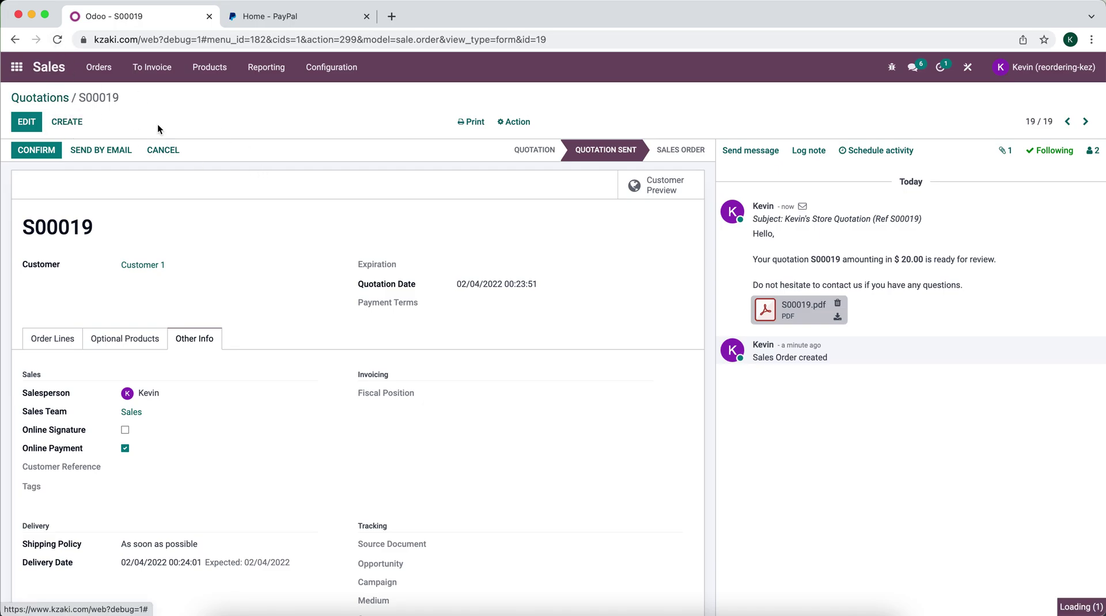
click(265, 320)
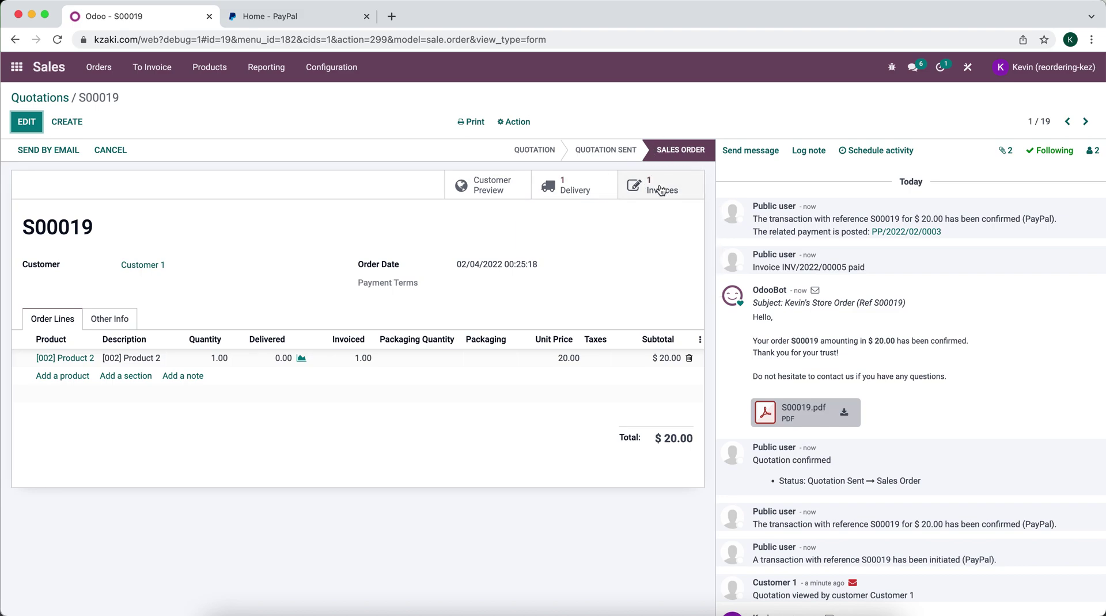
click(659, 185)
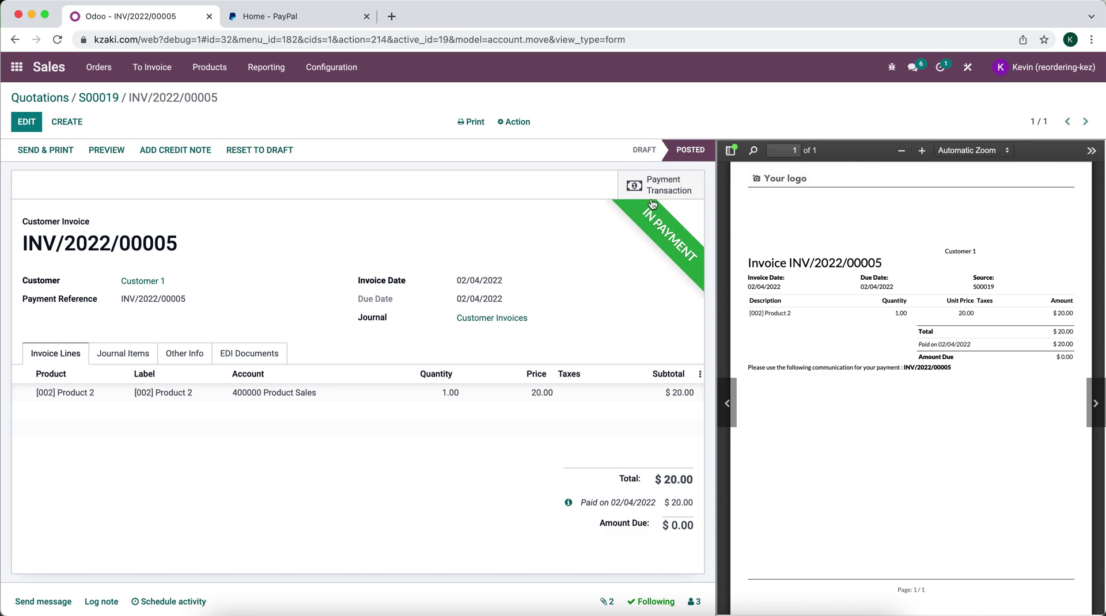
Check the confirmed $20.00 PayPal transaction, then return to invoice INV/2022/00005
click(659, 175)
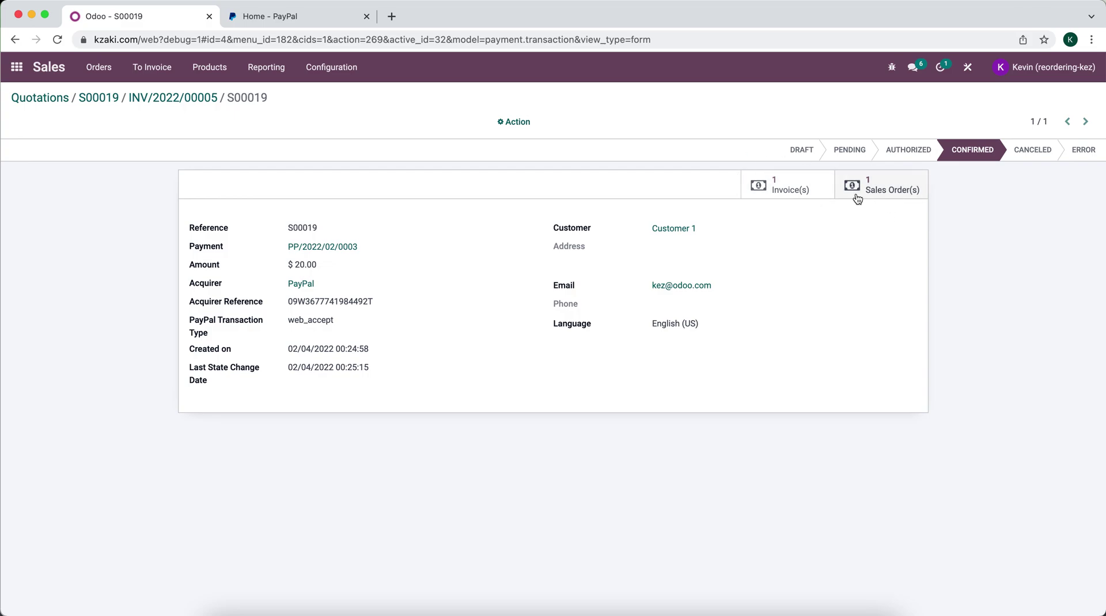
click(156, 102)
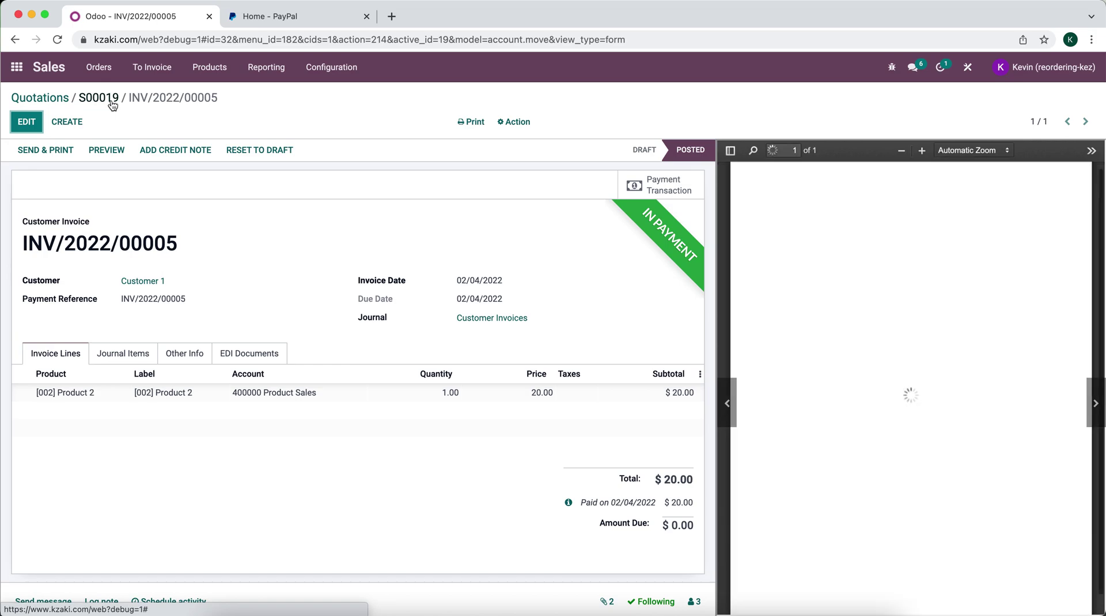